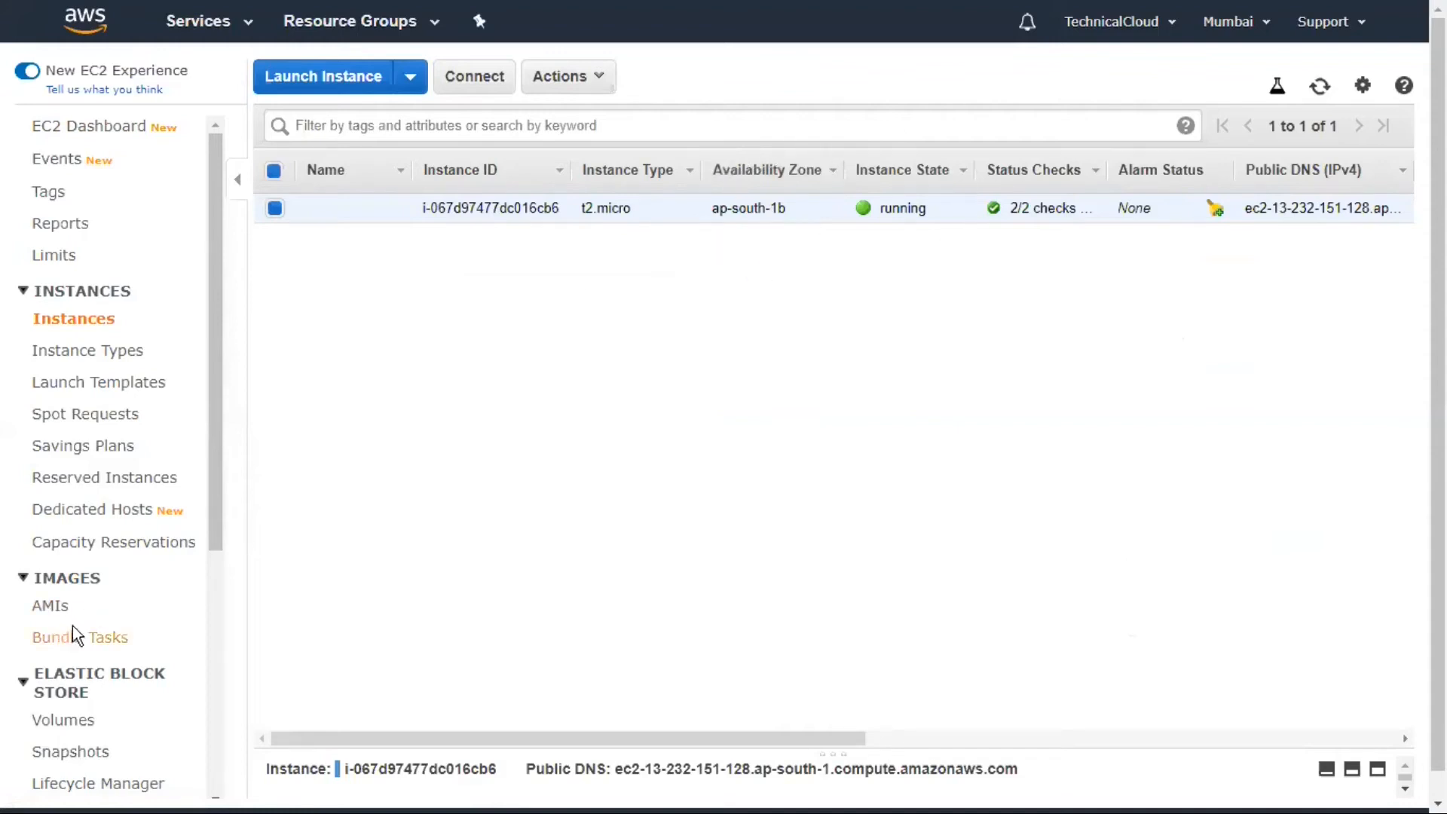
- Examine the Elastic Block Store volume attached to the running instance, and return to the instances list
scroll(103, 499, down, 3)
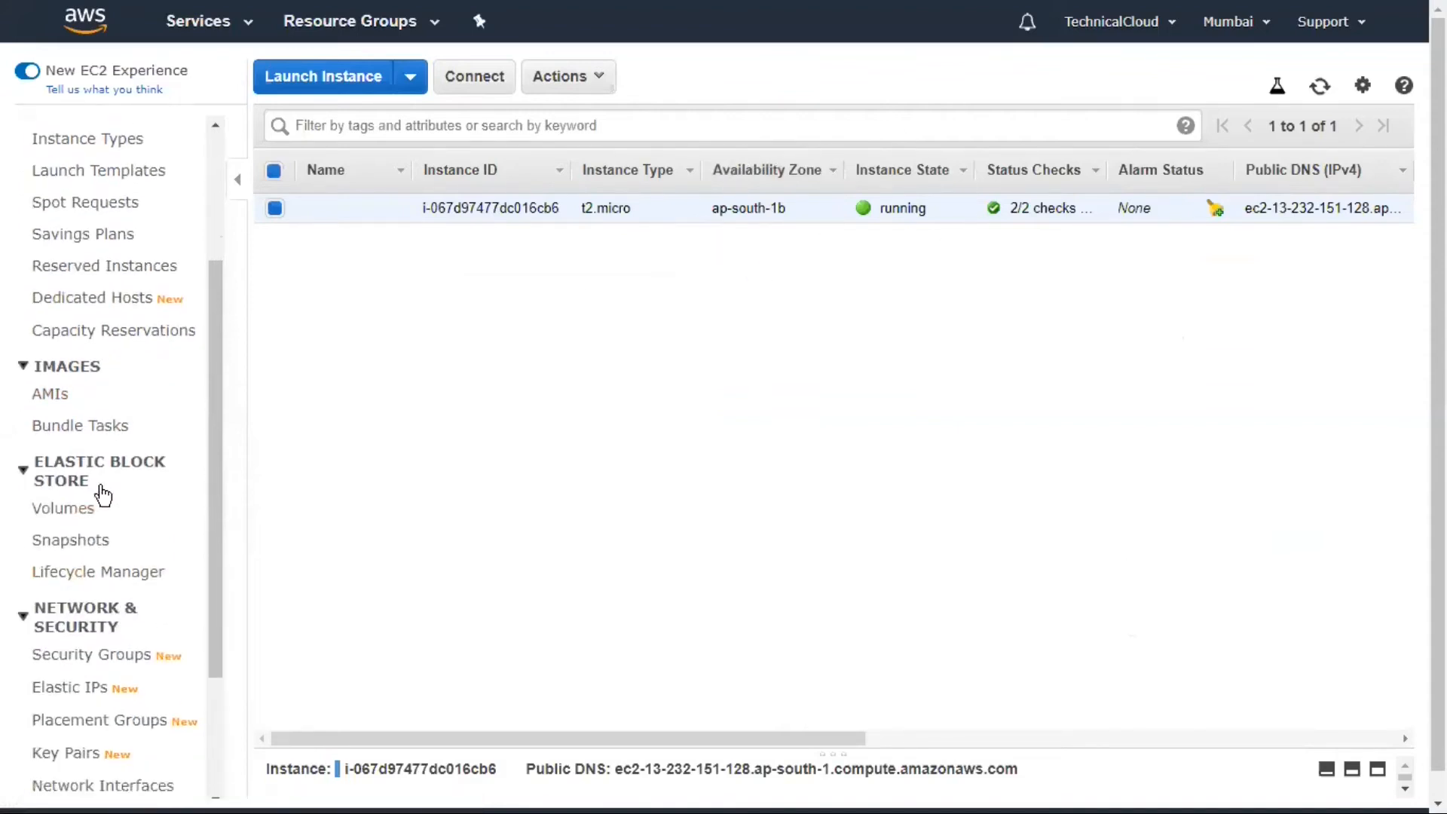
click(71, 507)
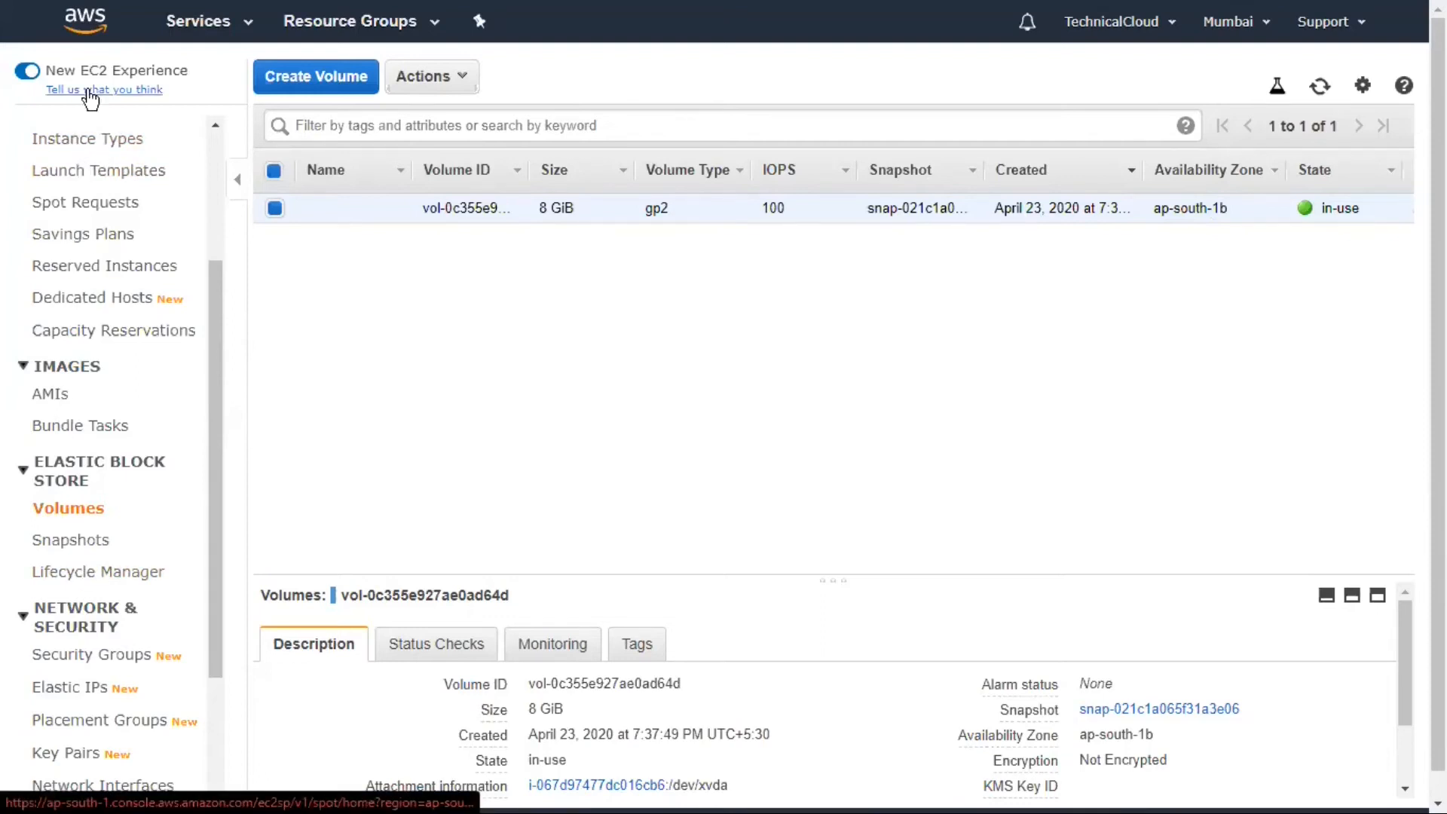
click(88, 138)
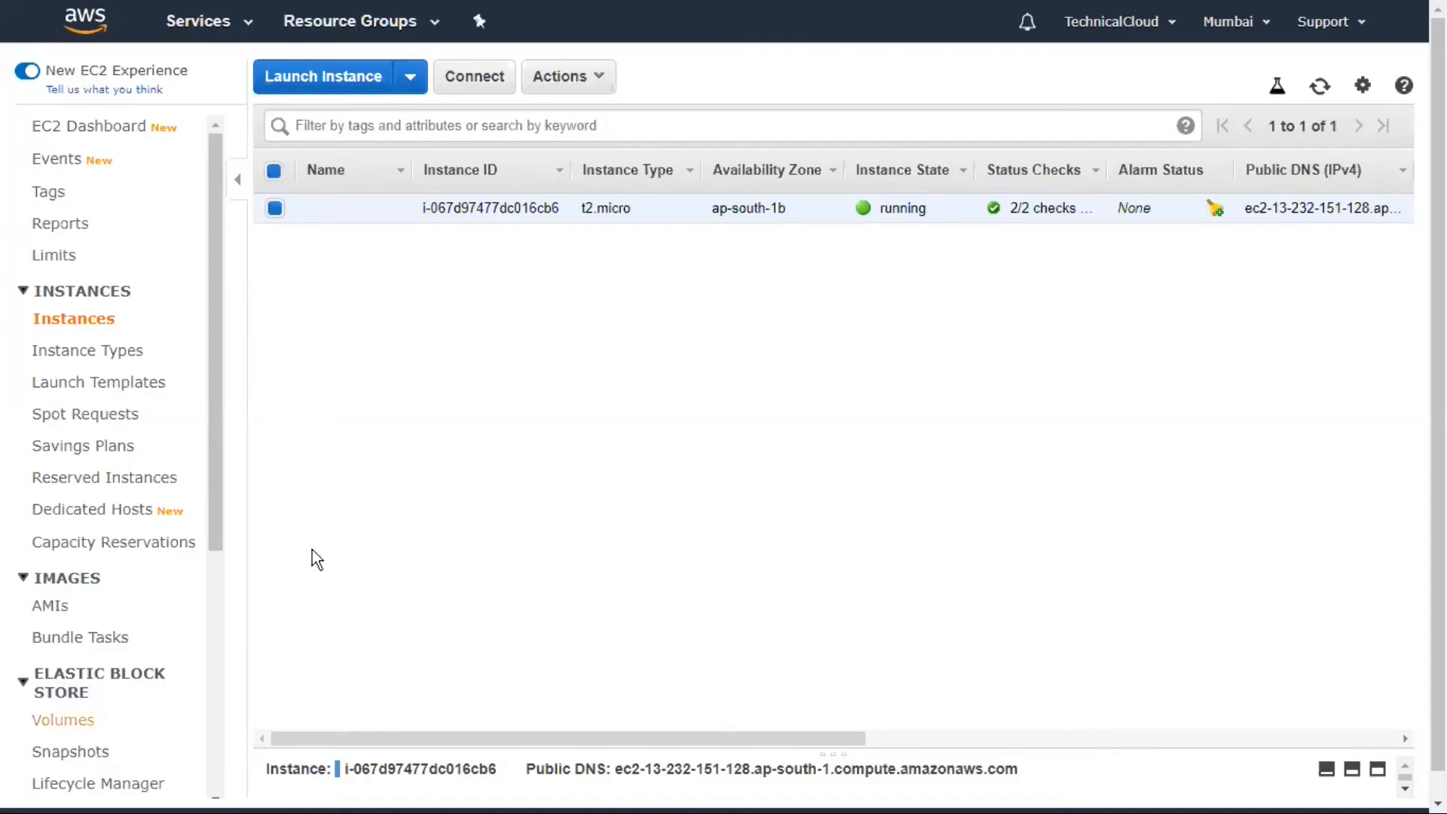
- Terminate the selected t2.micro instance and confirm the termination
click(585, 81)
mouse_move(612, 222)
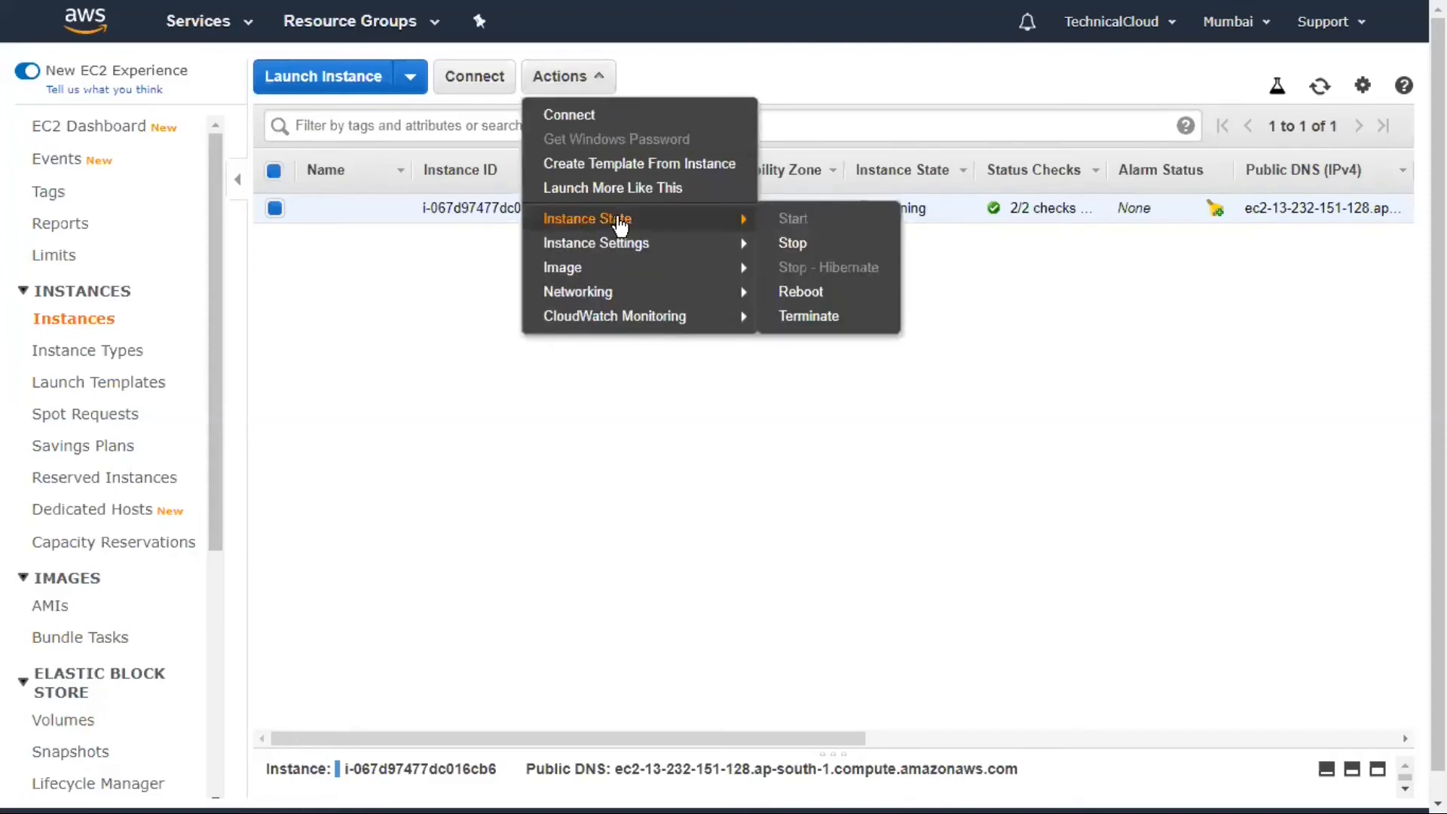
click(840, 316)
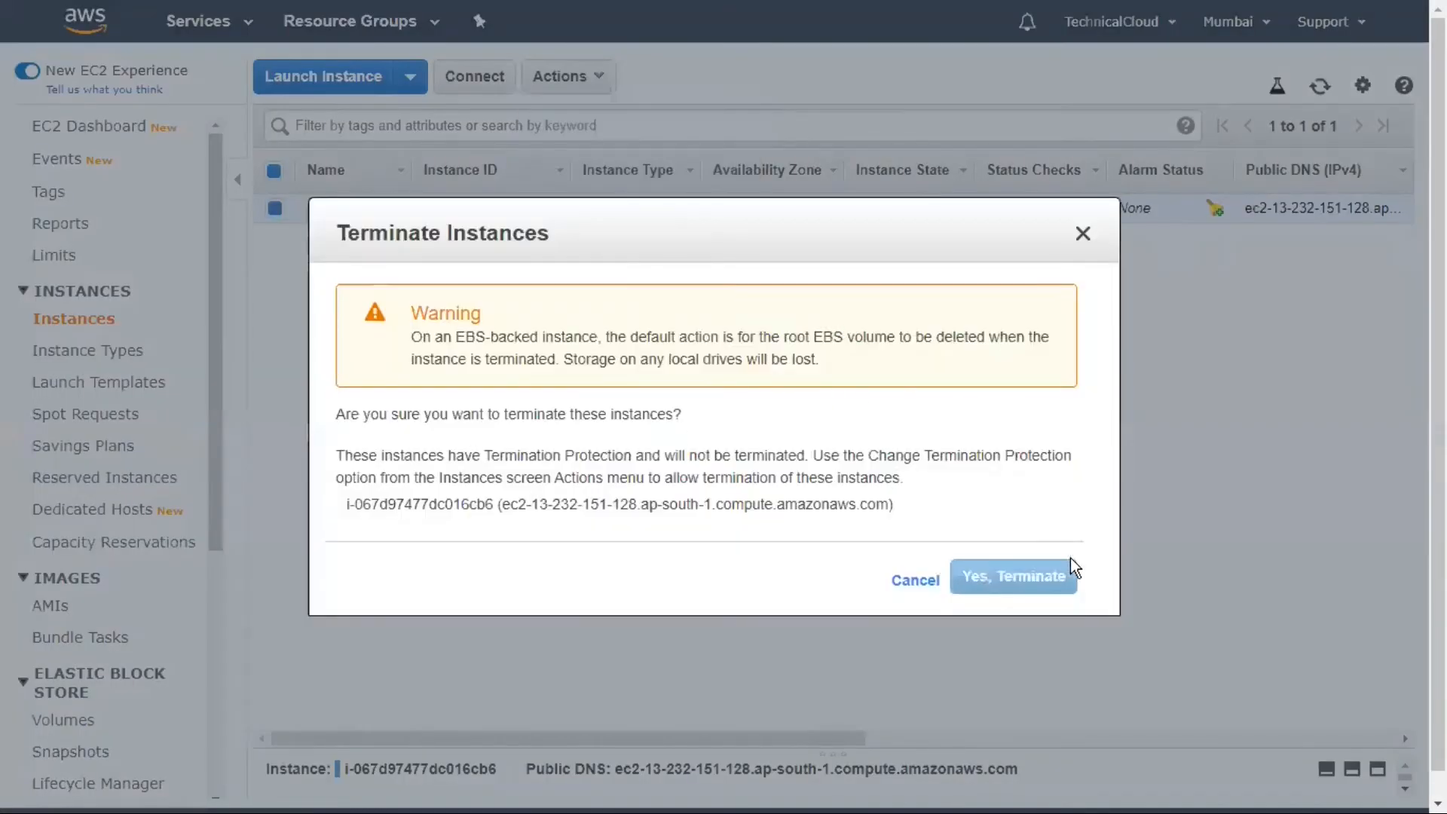
click(1052, 581)
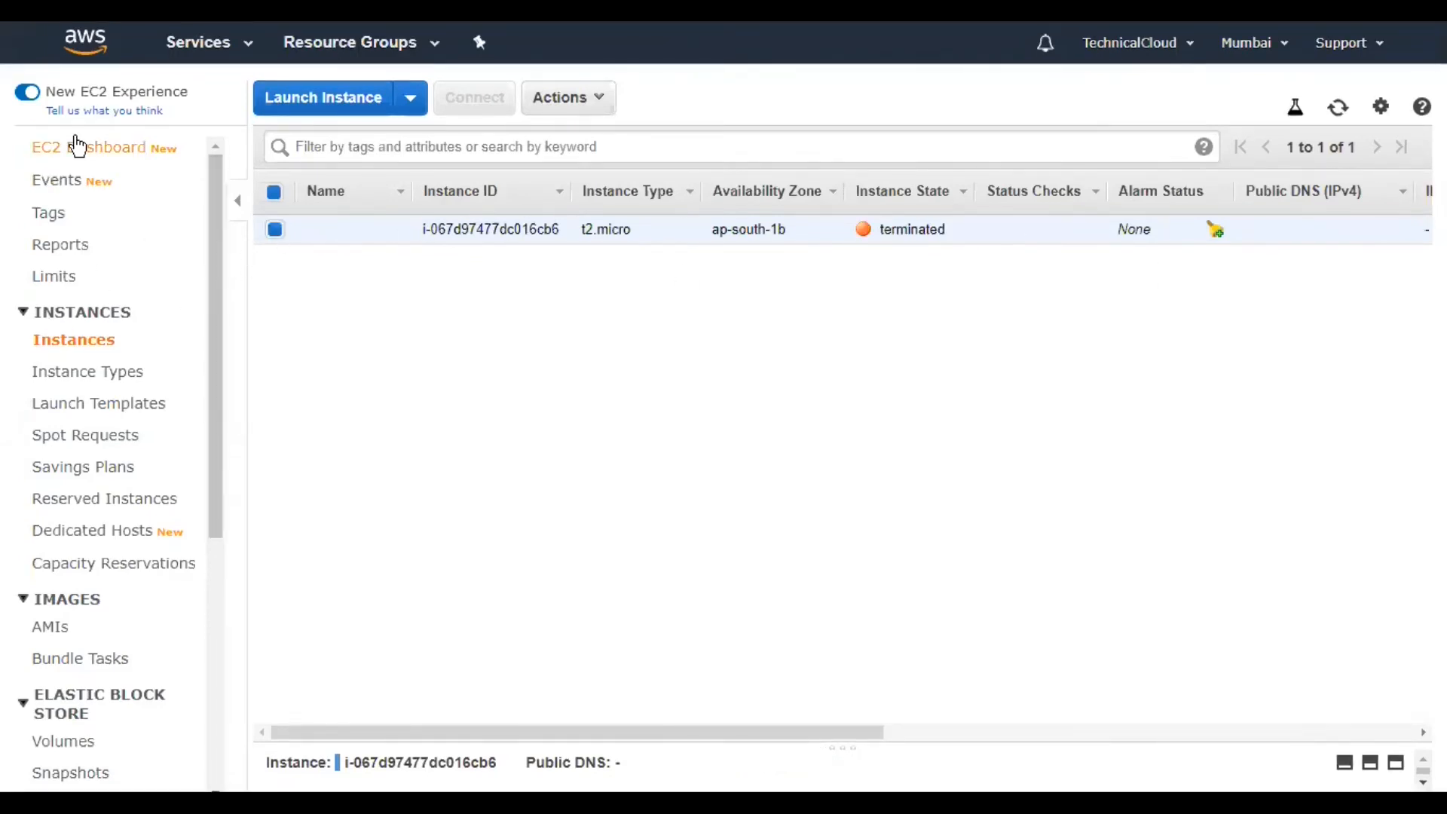
- Start a new instance launch with the 64-bit (x86) Amazon Linux 2 AMI, type t2.micro and default instance details, proceeding to storage
click(410, 104)
click(419, 130)
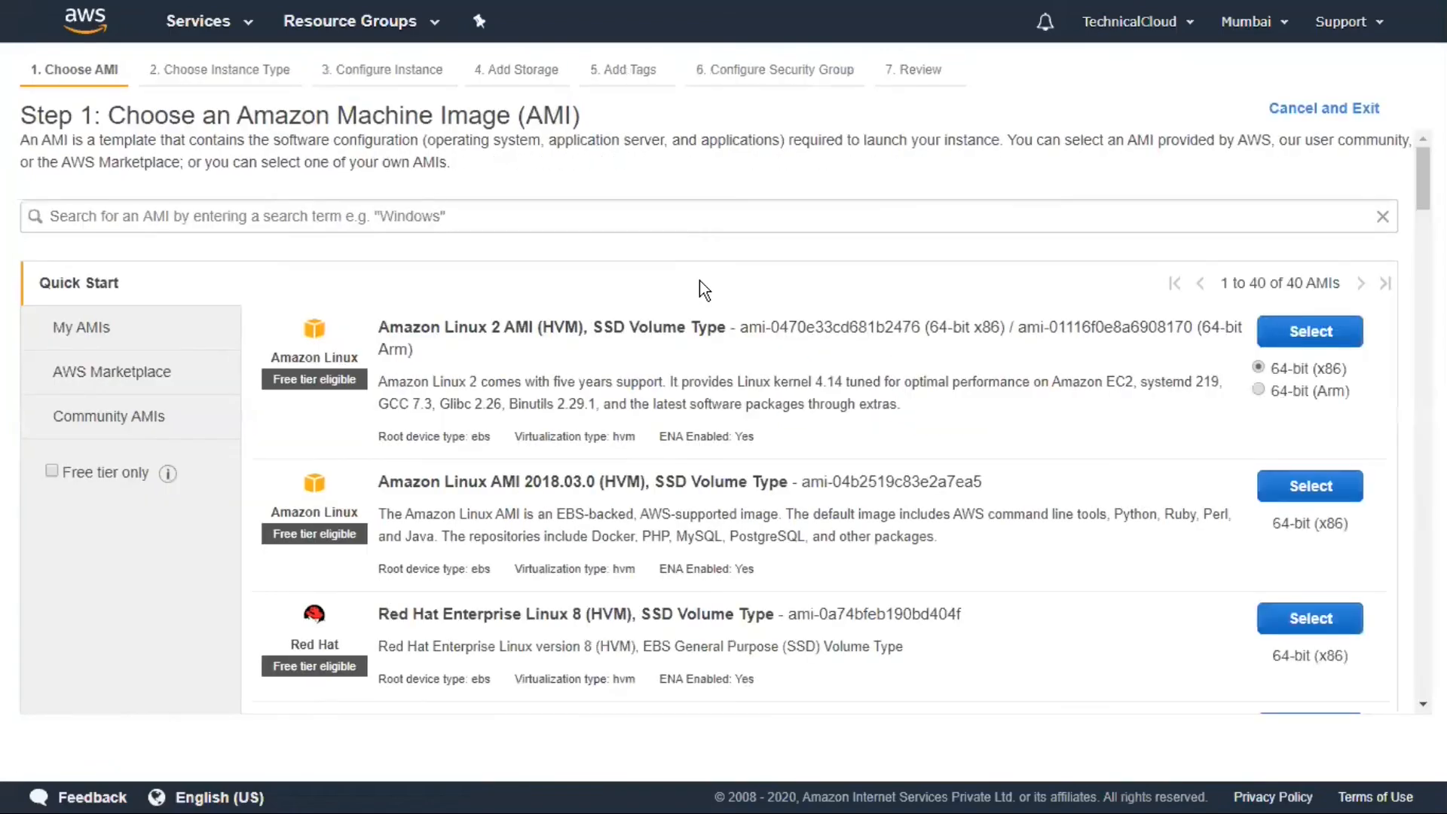
click(1271, 332)
mouse_move(175, 473)
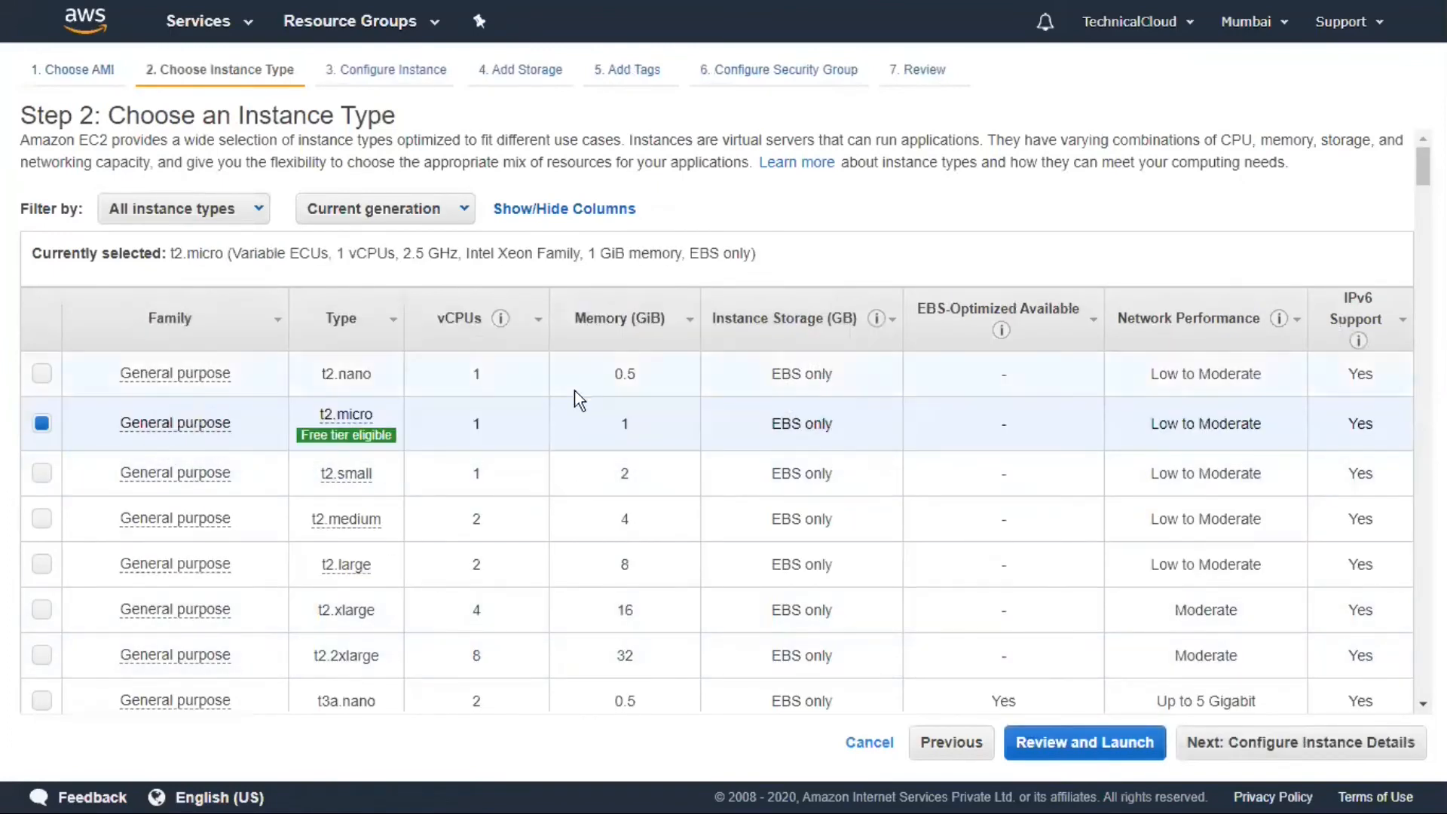
click(1299, 746)
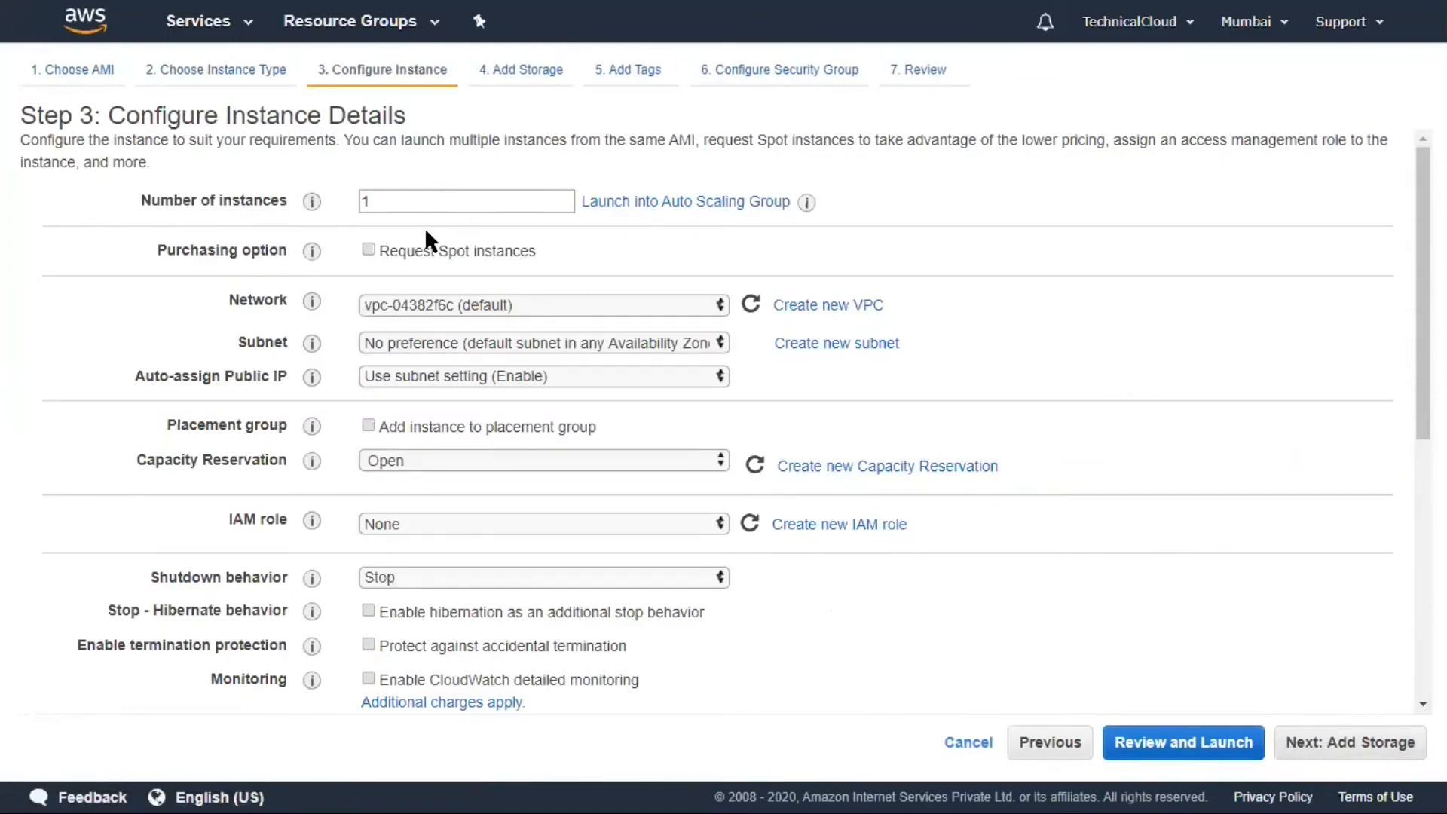
click(1383, 742)
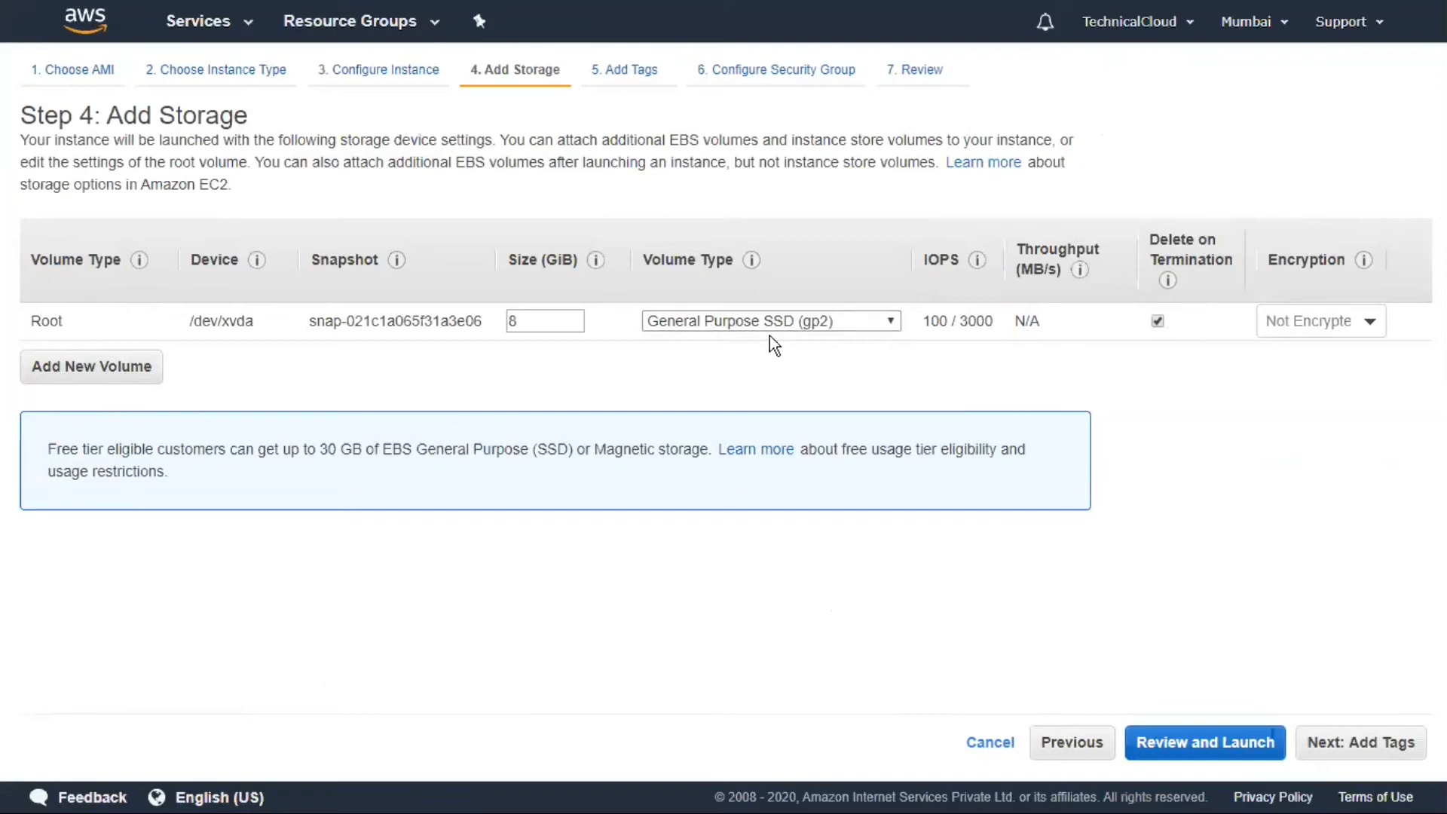
- Add two EBS volumes to the instance storage, one Cold HDD (sc1) and one Throughput Optimized HDD (st1)
click(86, 366)
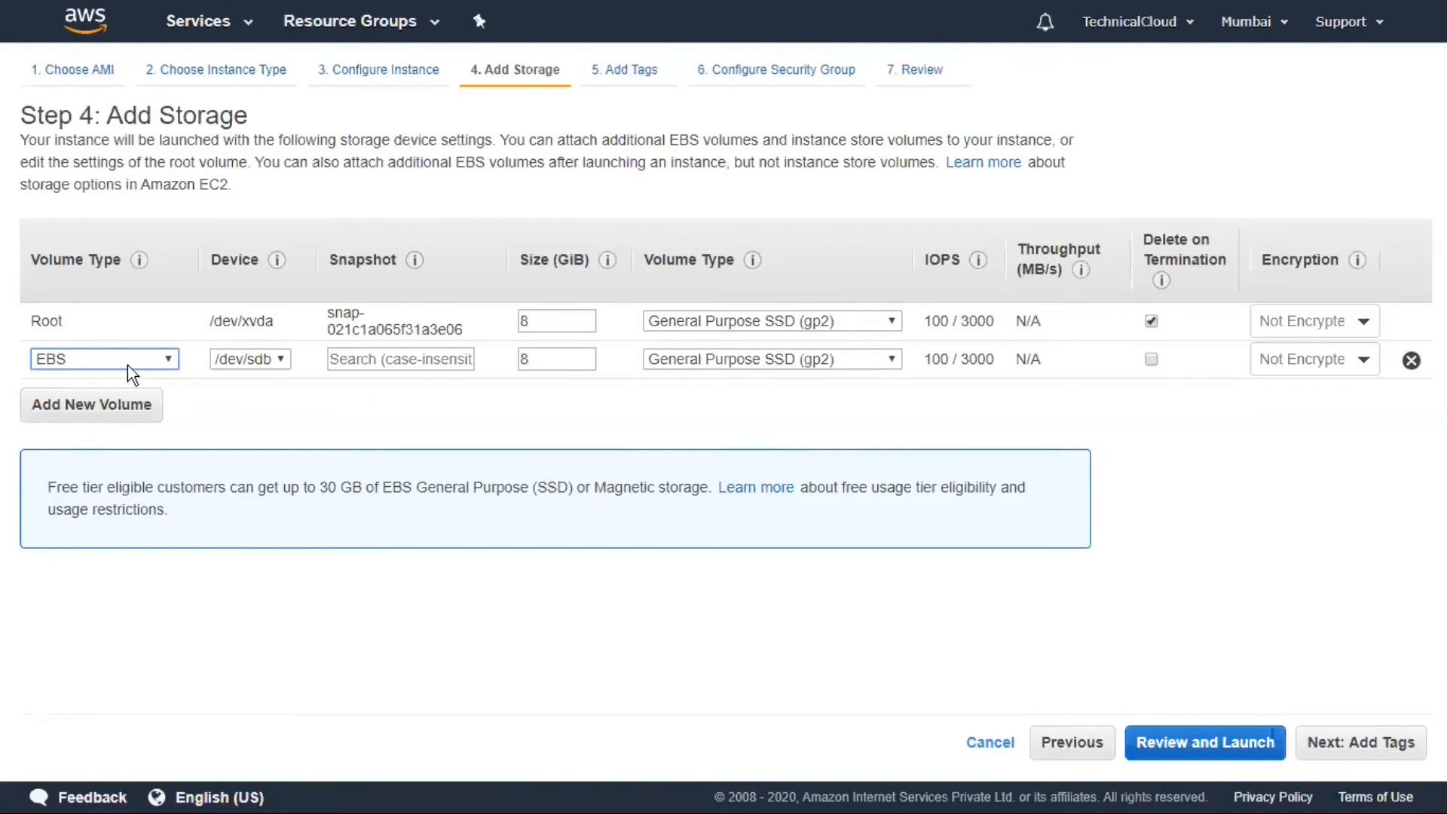
click(745, 358)
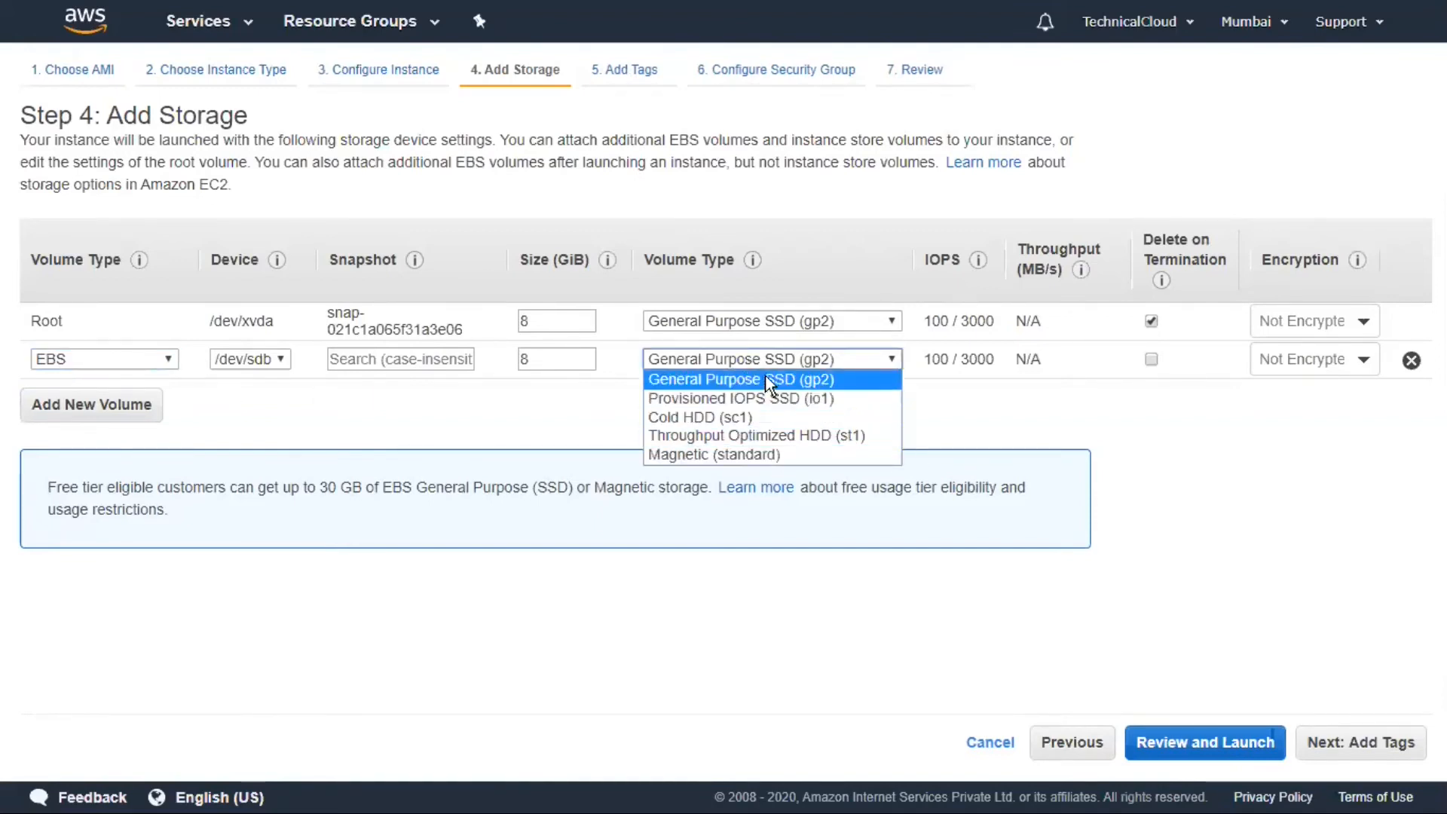
click(748, 416)
click(135, 404)
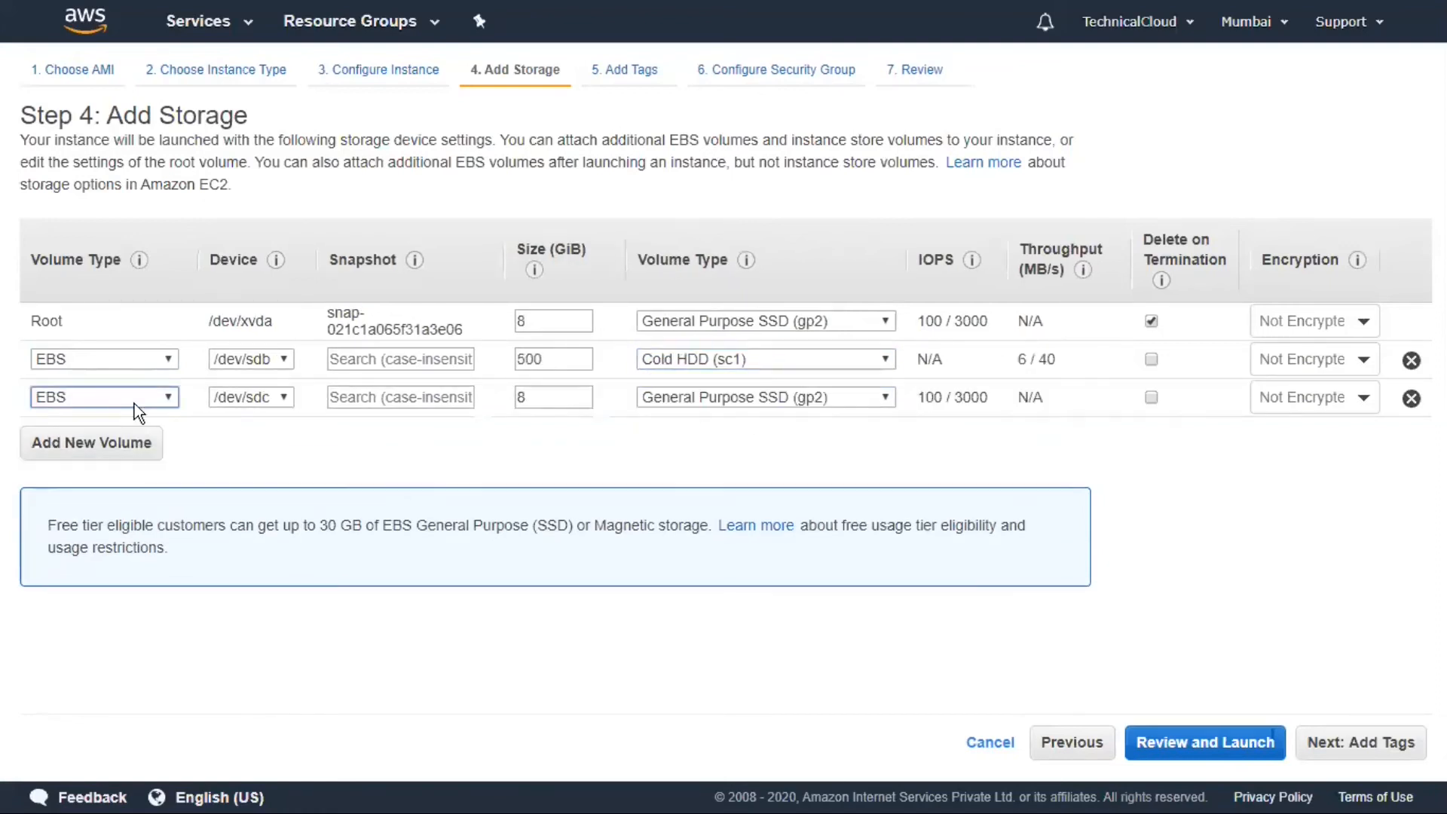
click(850, 395)
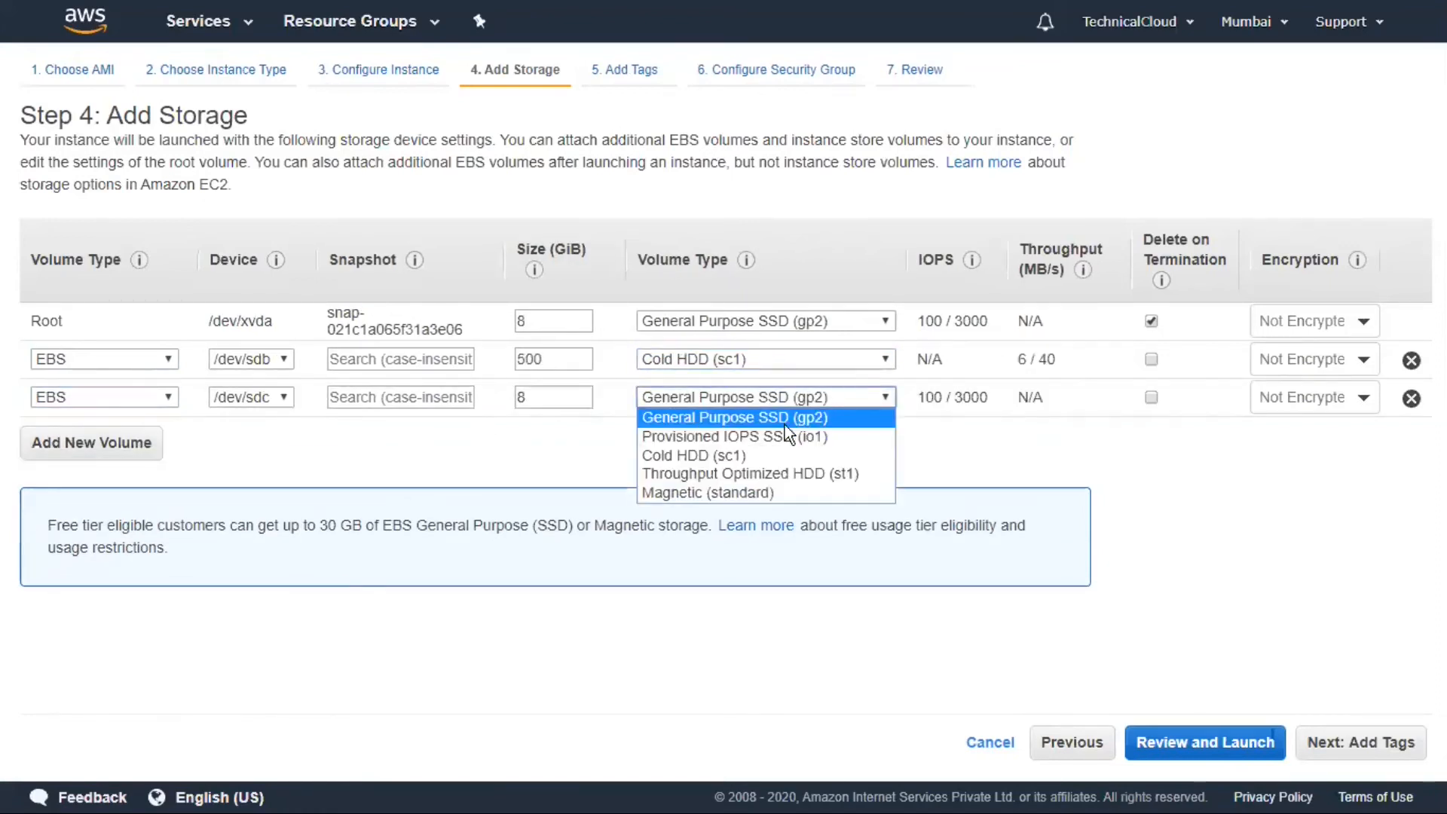
click(739, 470)
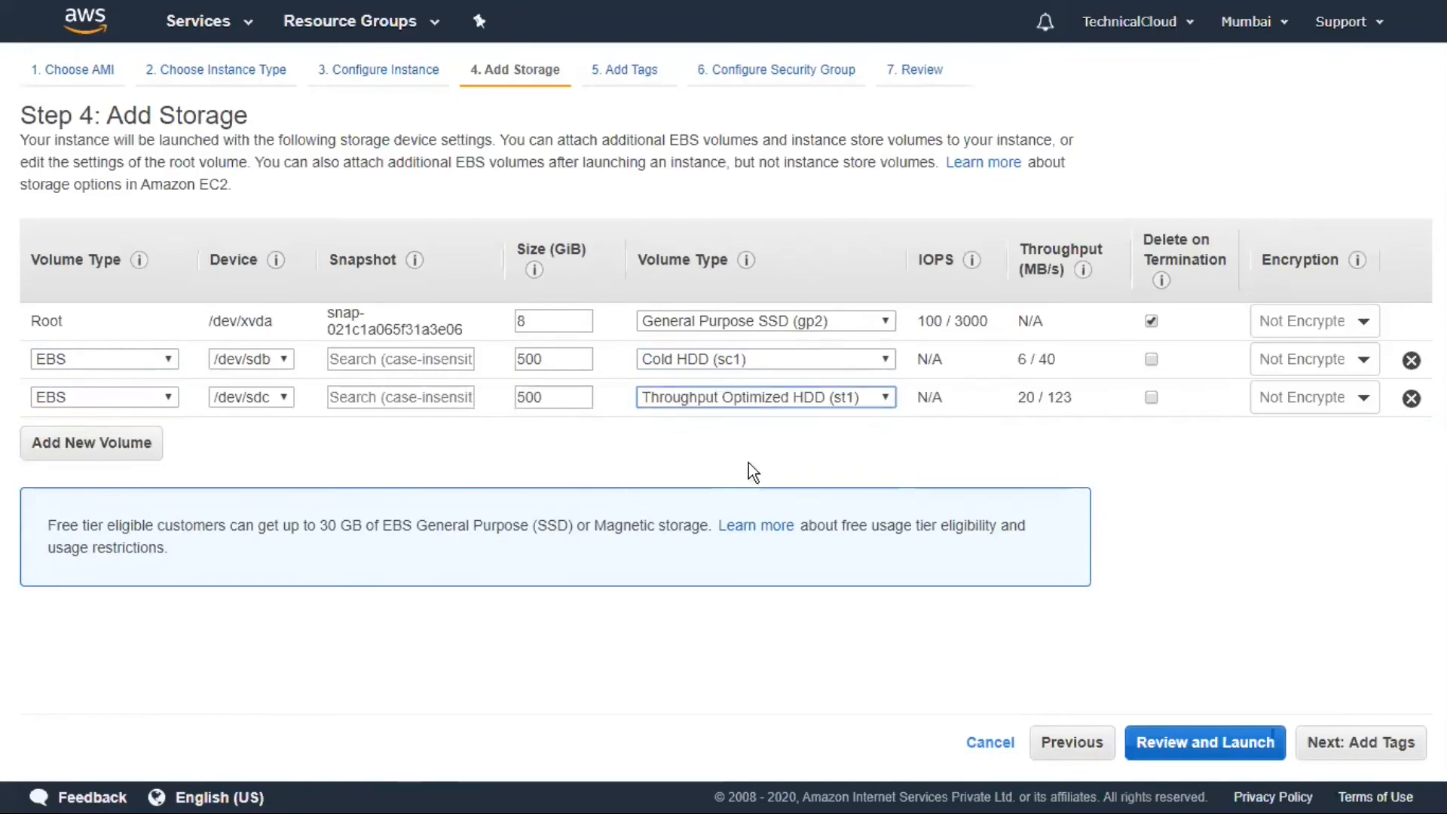
- Add a third EBS volume of type Magnetic (standard) and check the encryption options of the /dev/sdb volume
click(95, 444)
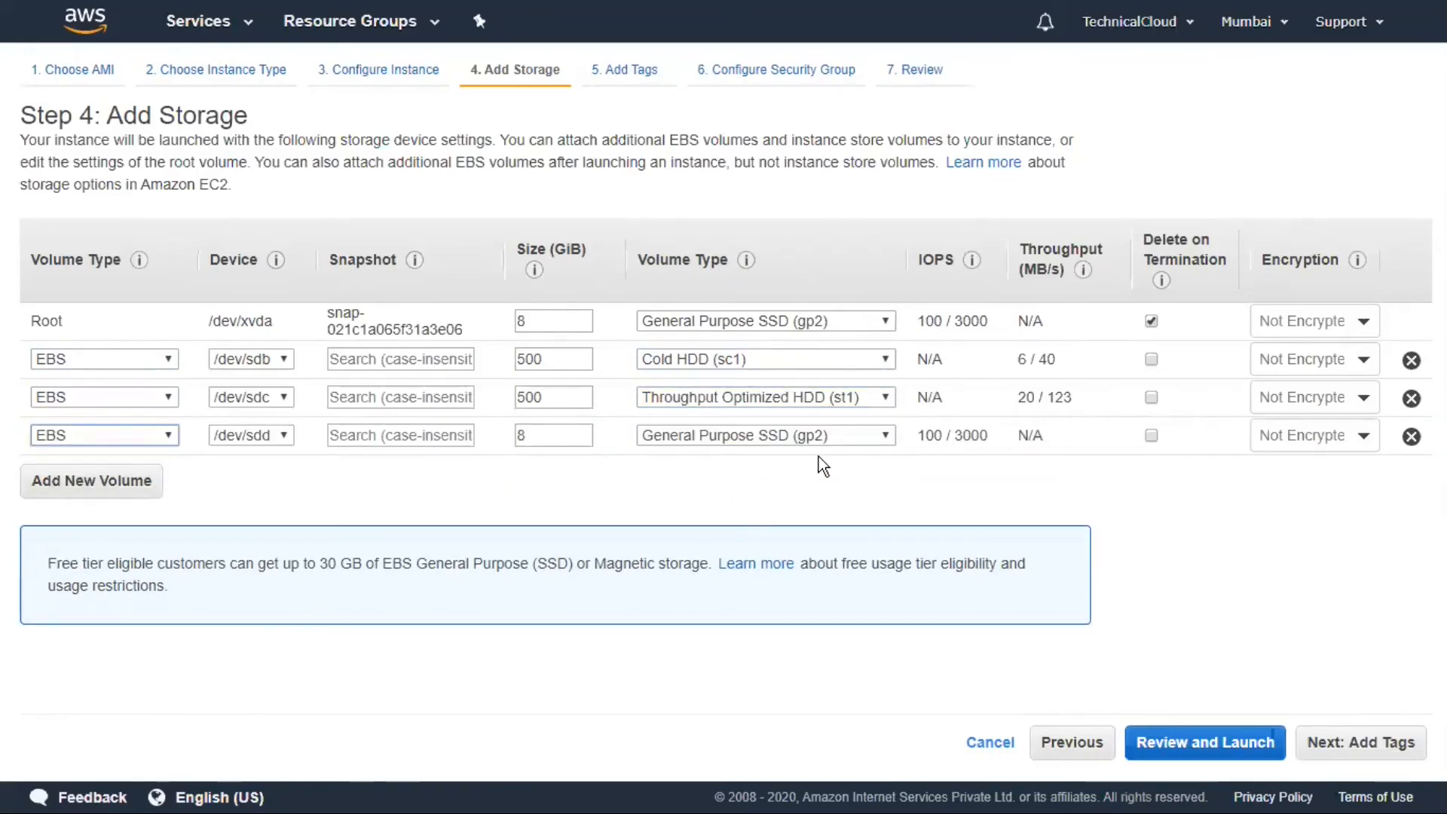
click(830, 440)
click(770, 529)
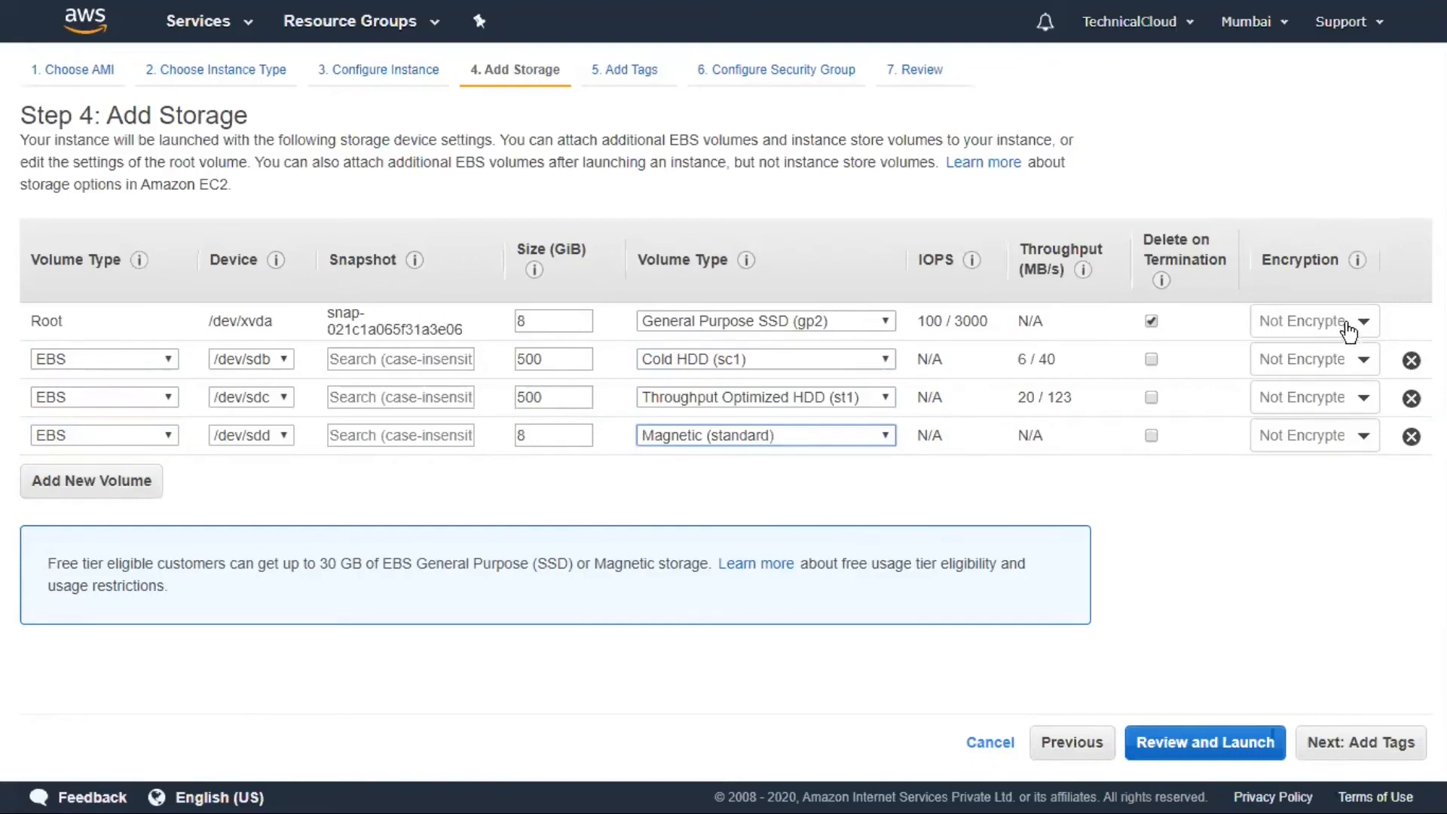
click(1364, 366)
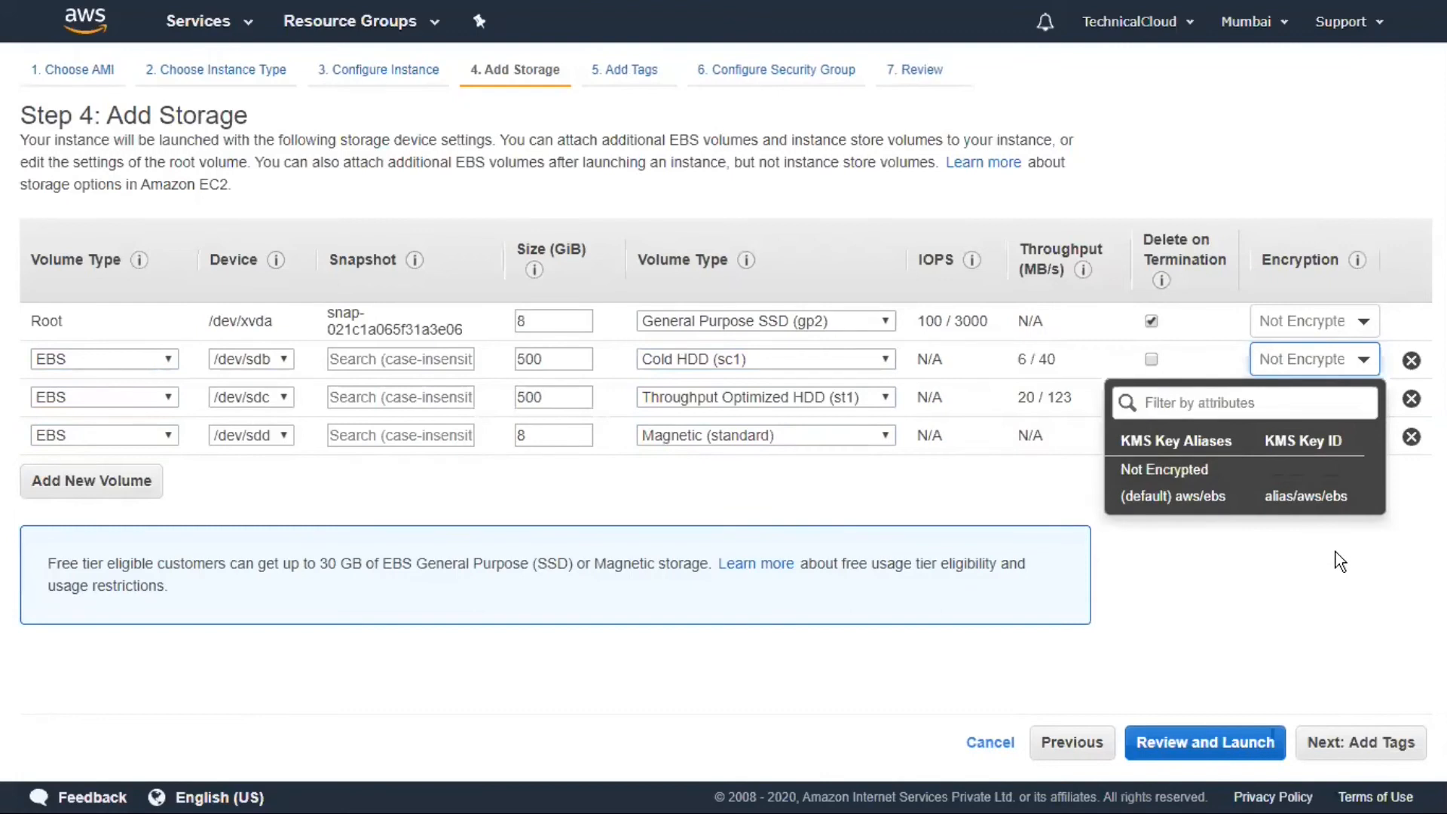
click(1344, 568)
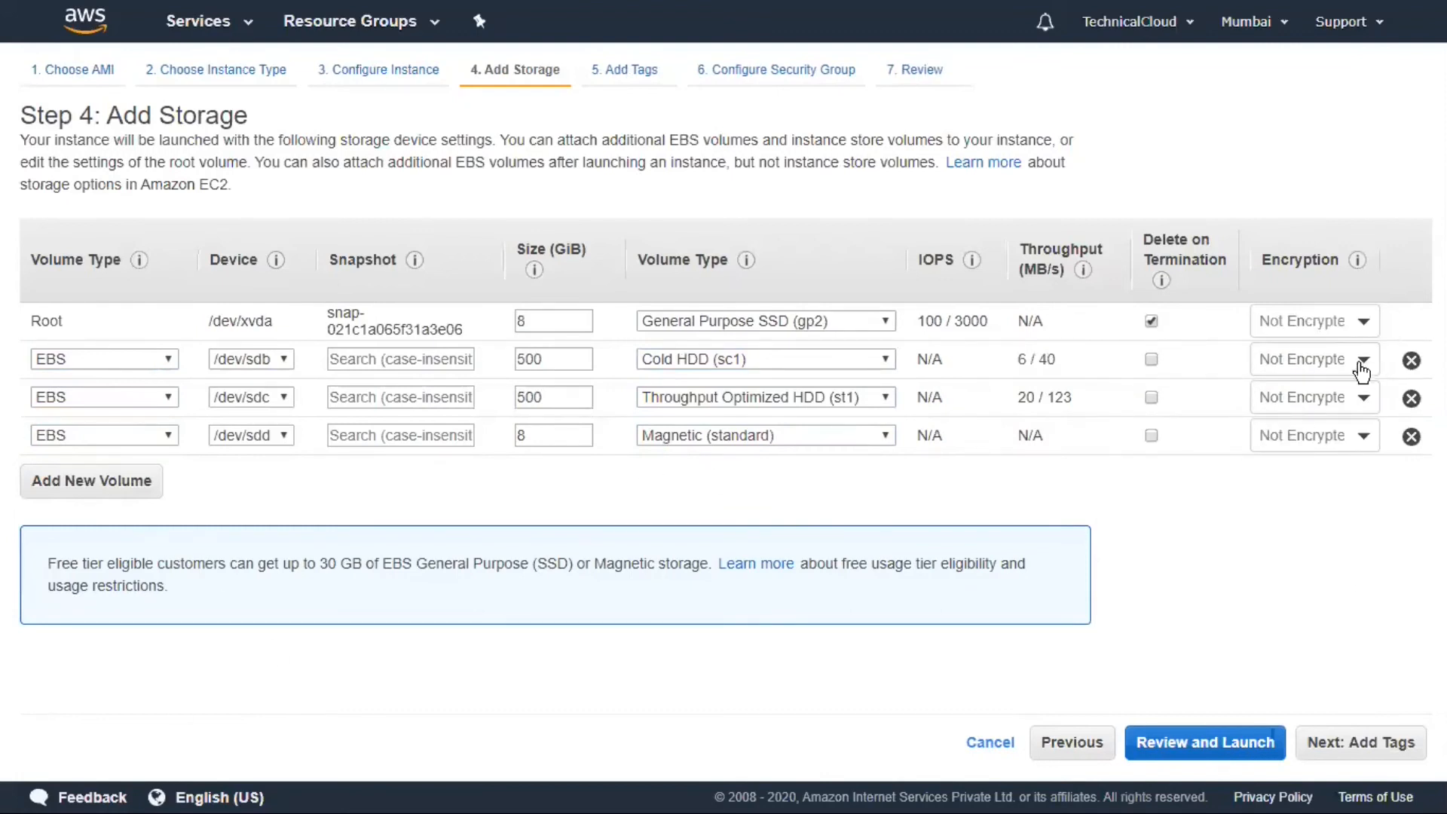
- Continue without tags and assign the existing security group launch-wizard-3, proceeding to the launch review
click(1370, 747)
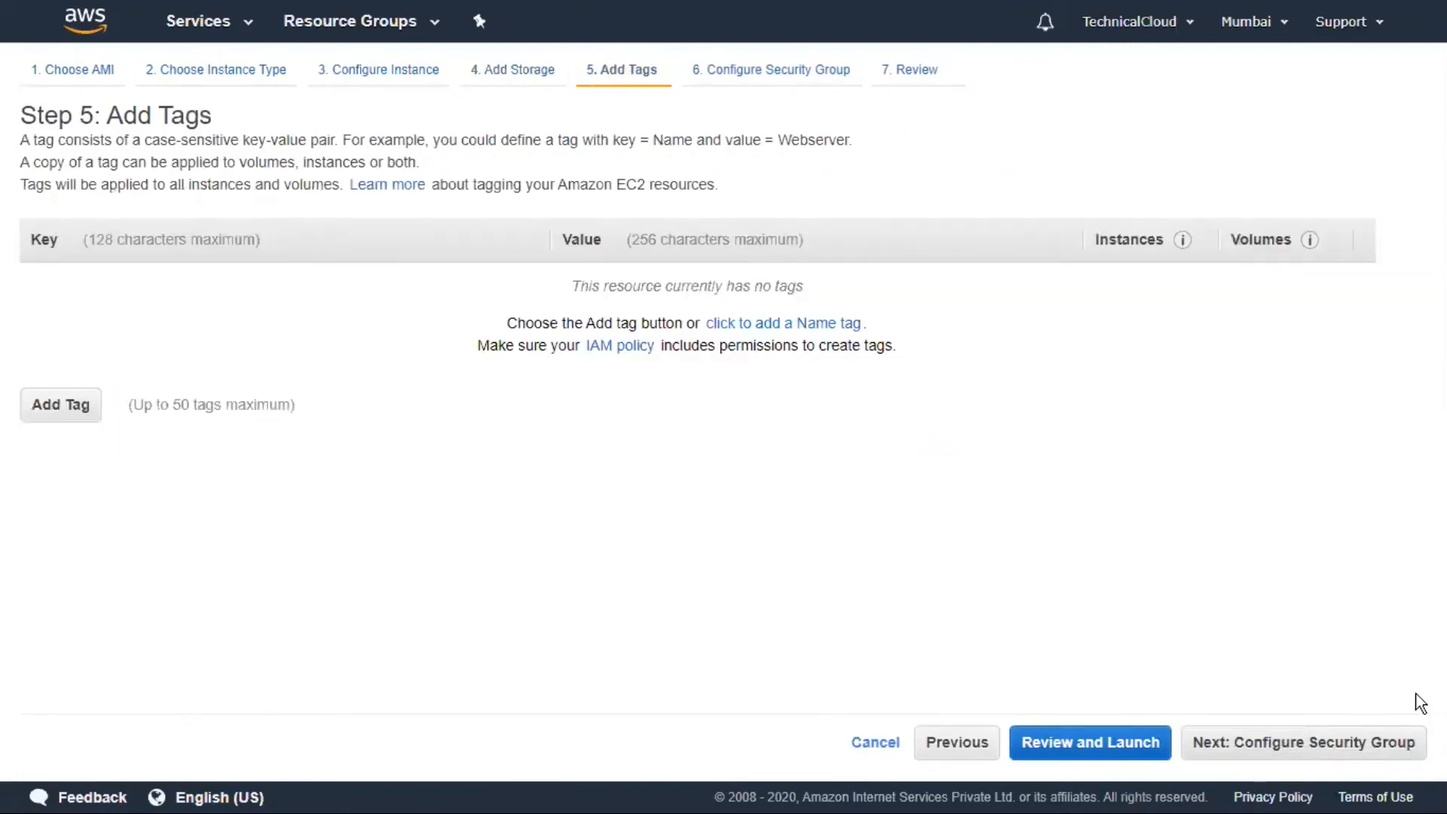
click(1326, 749)
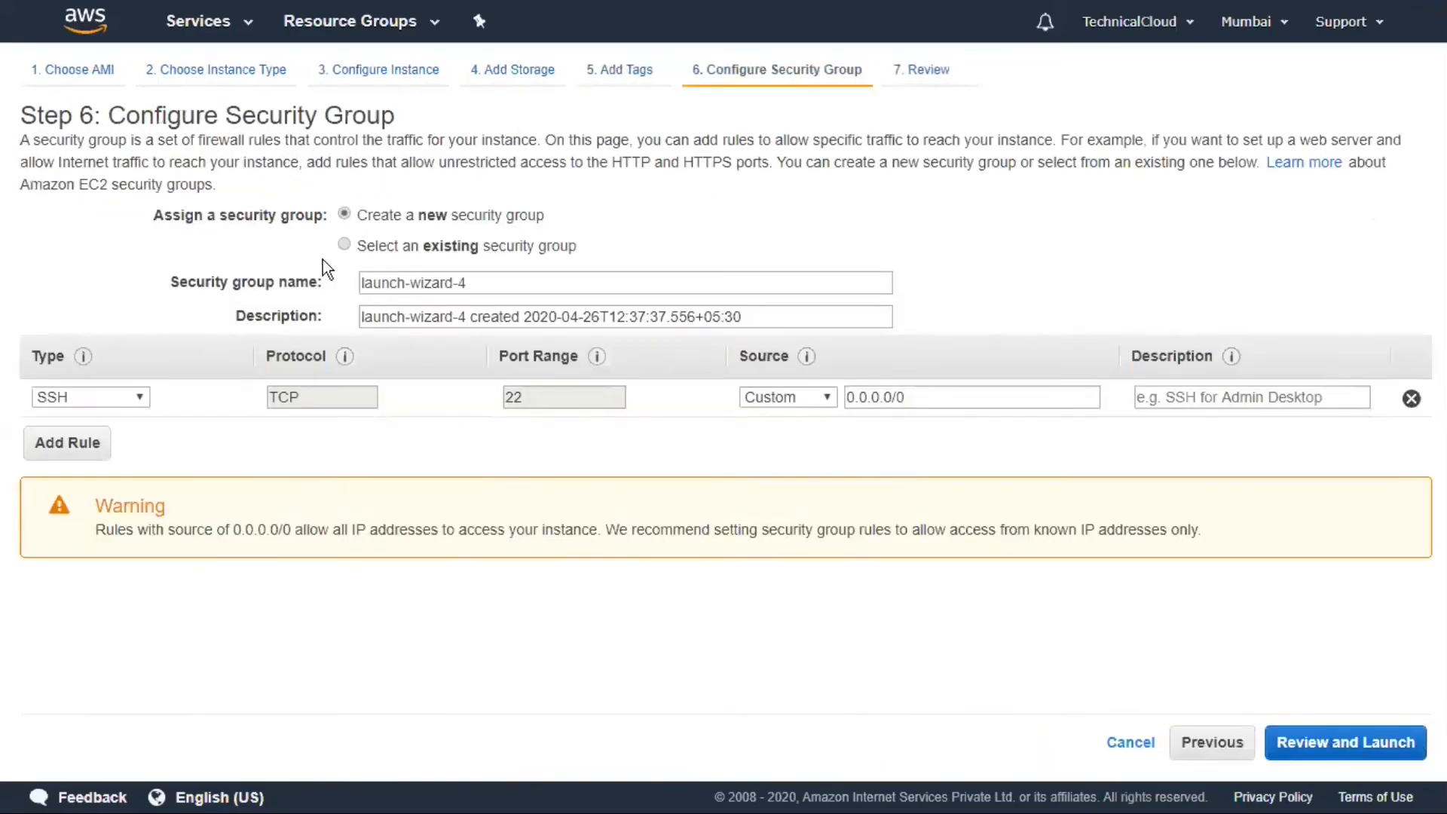
click(344, 244)
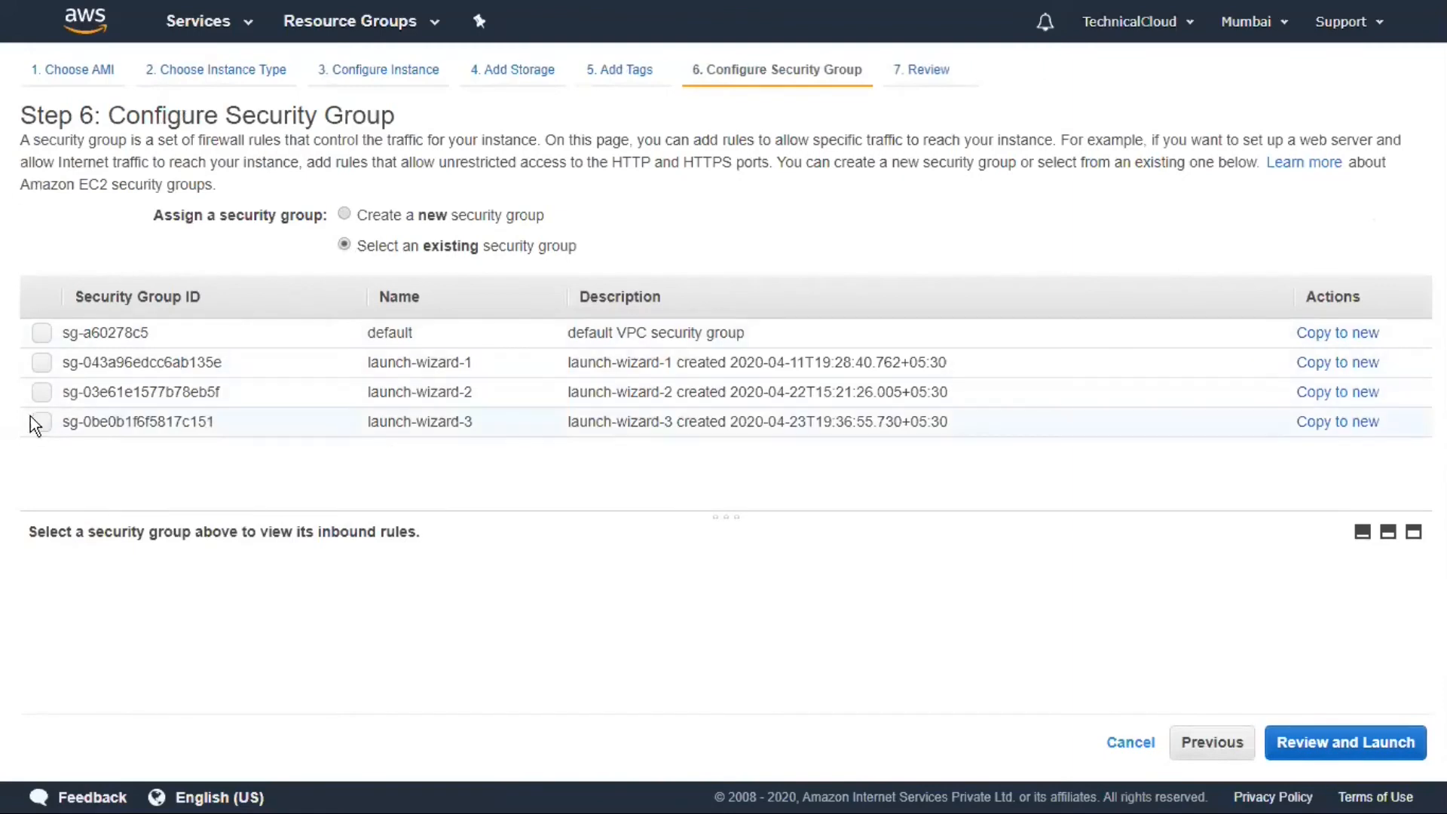
click(85, 431)
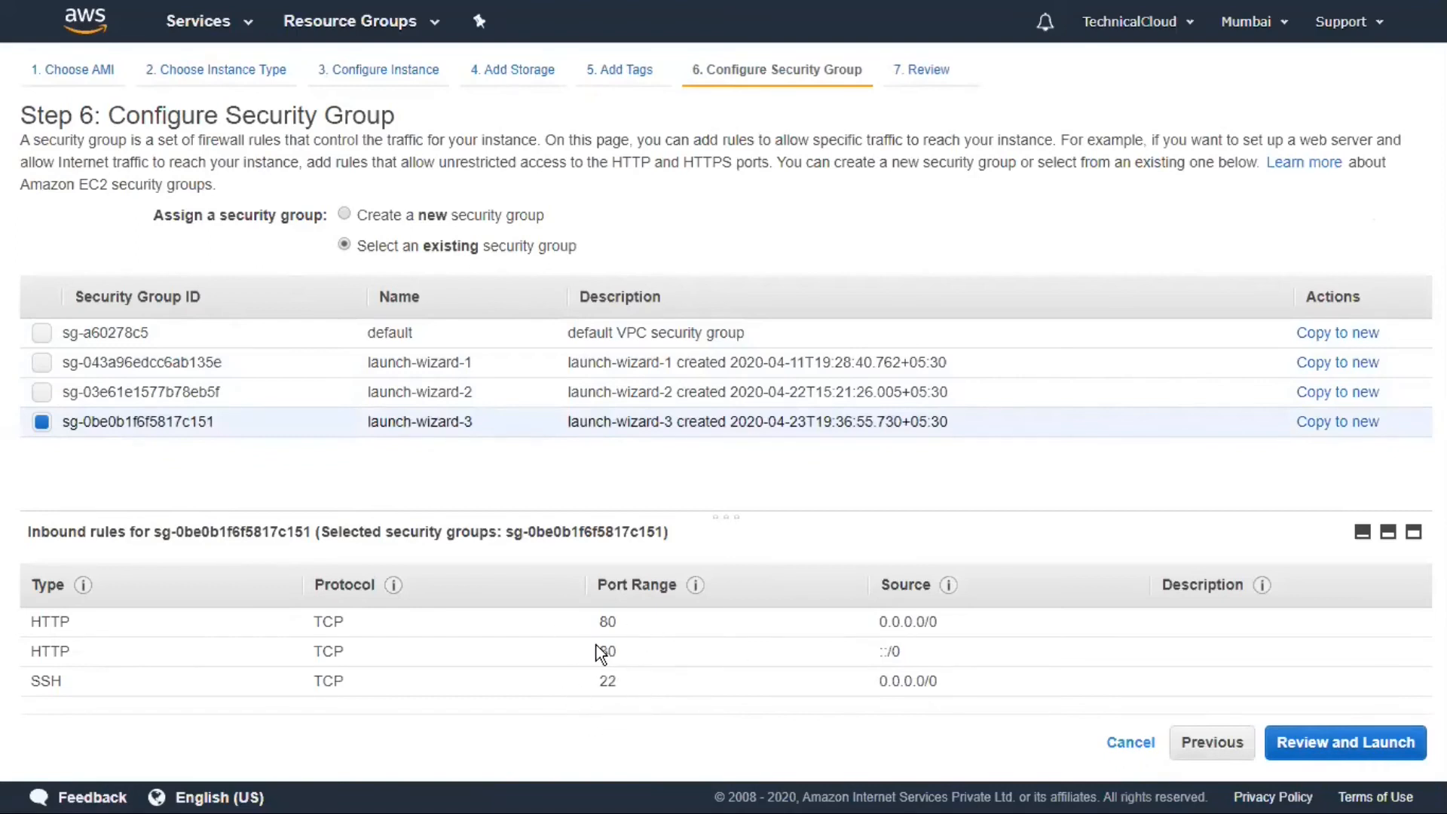
click(1360, 755)
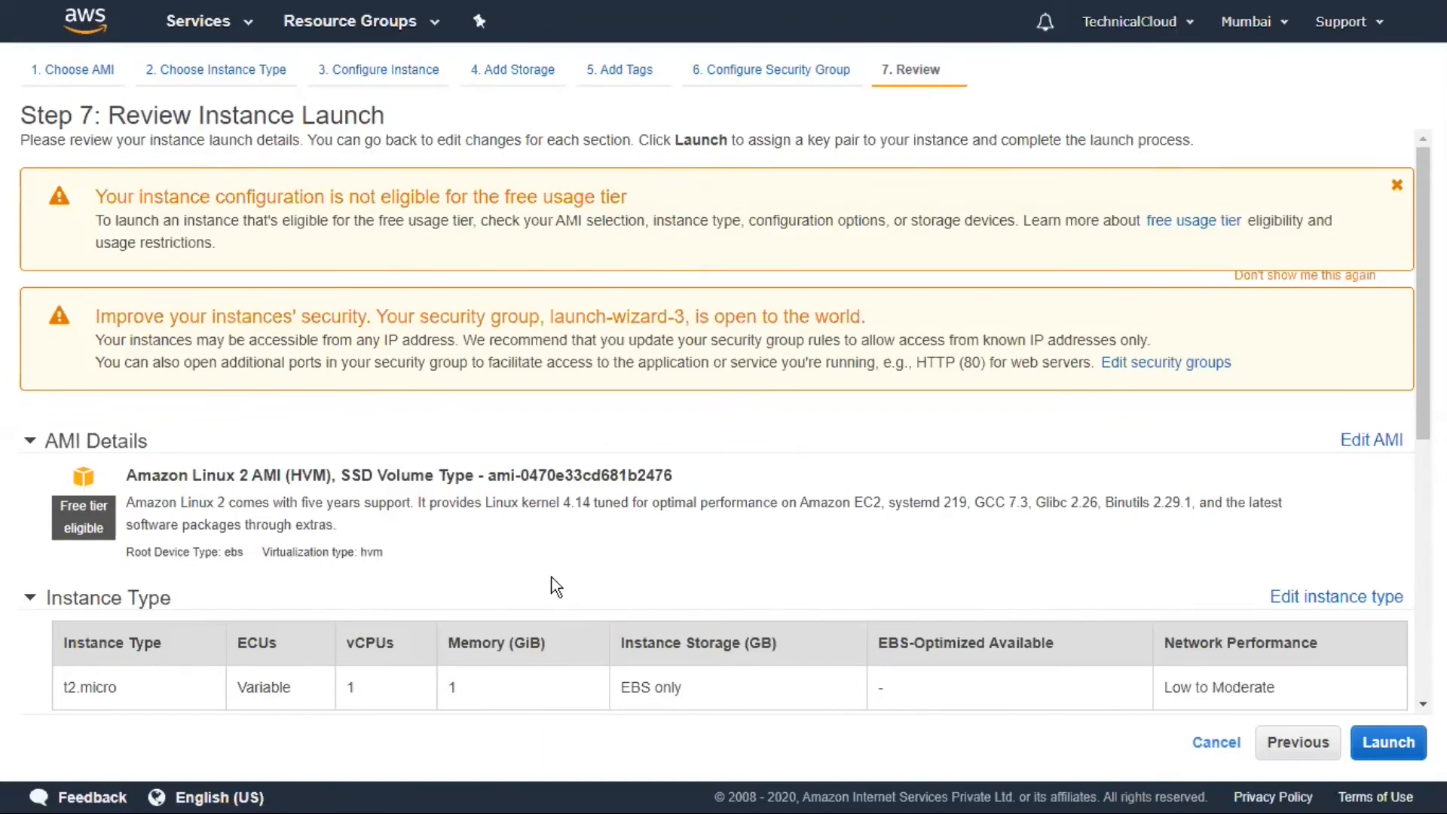
- Review the AMI, instance type and security group details of the launch, and return to the storage settings
scroll(626, 615, down, 5)
scroll(1130, 596, down, 3)
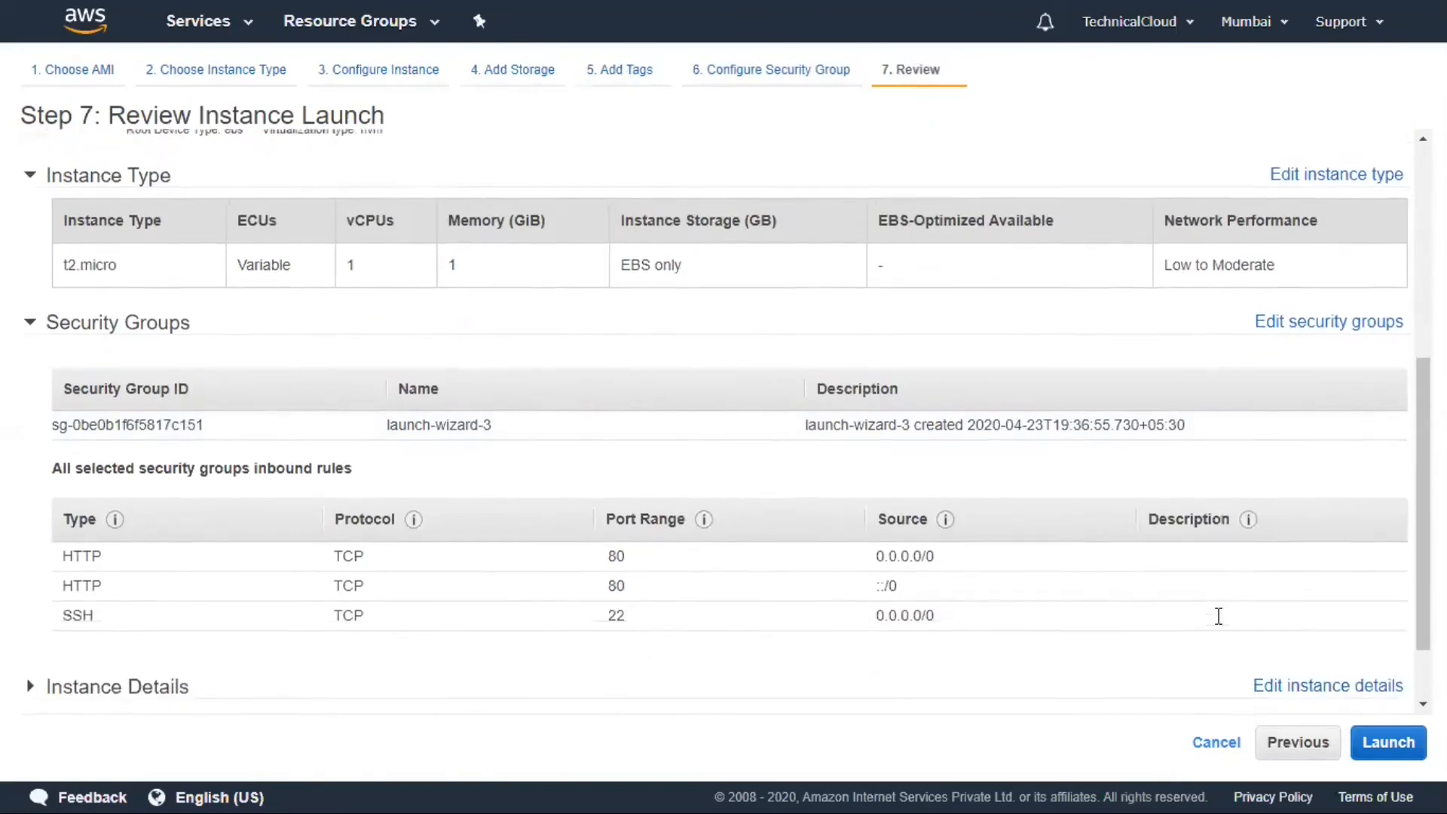
scroll(1210, 617, up, 8)
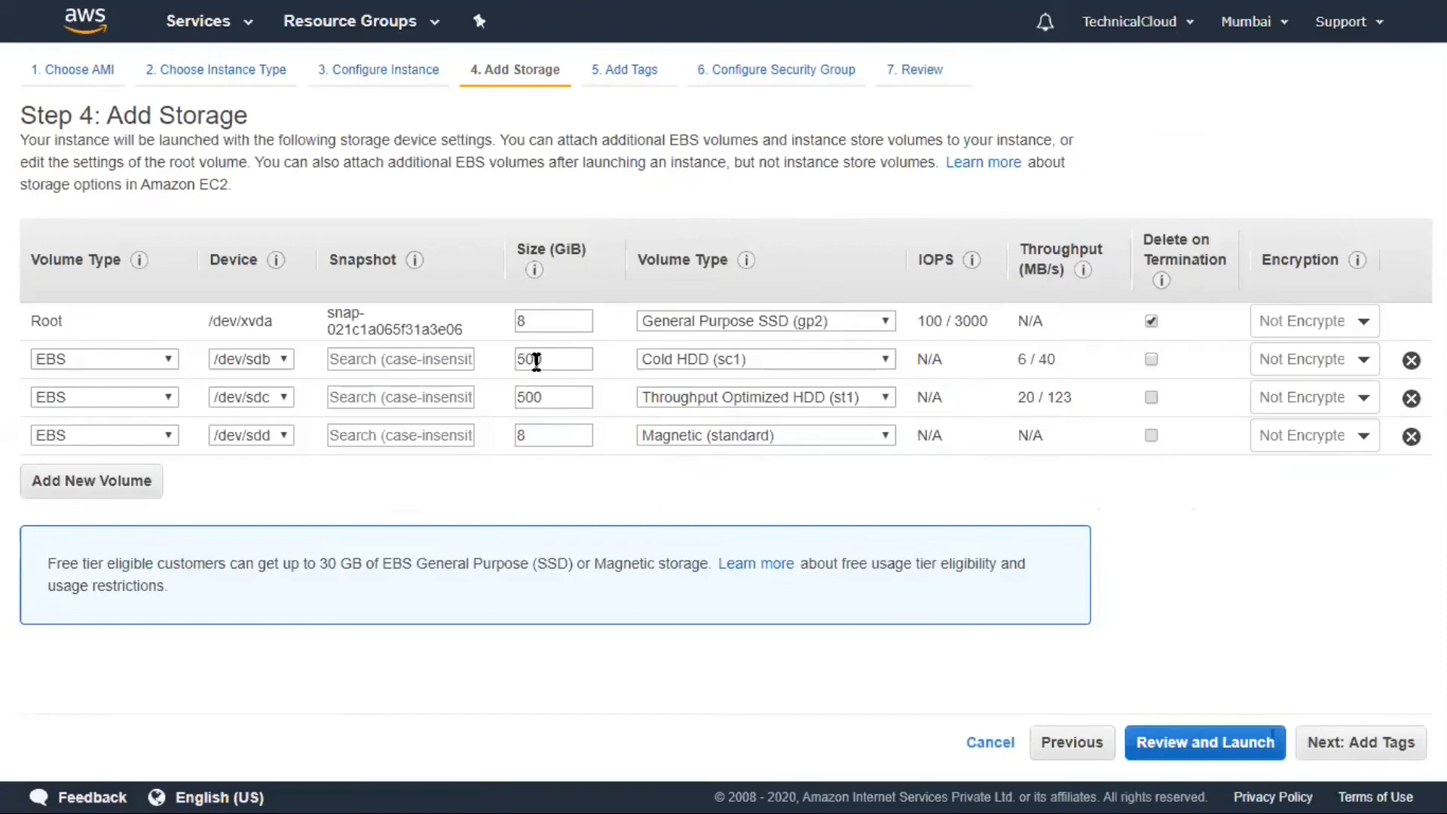
- Set the size of both the Cold HDD and the Throughput Optimized HDD volumes to 1000 GiB
double_click(547, 357)
click(547, 357)
key(BackSpace)
key(BackSpace)
key(BackSpace)
text(1000)
double_click(538, 397)
key(BackSpace)
text(1000)
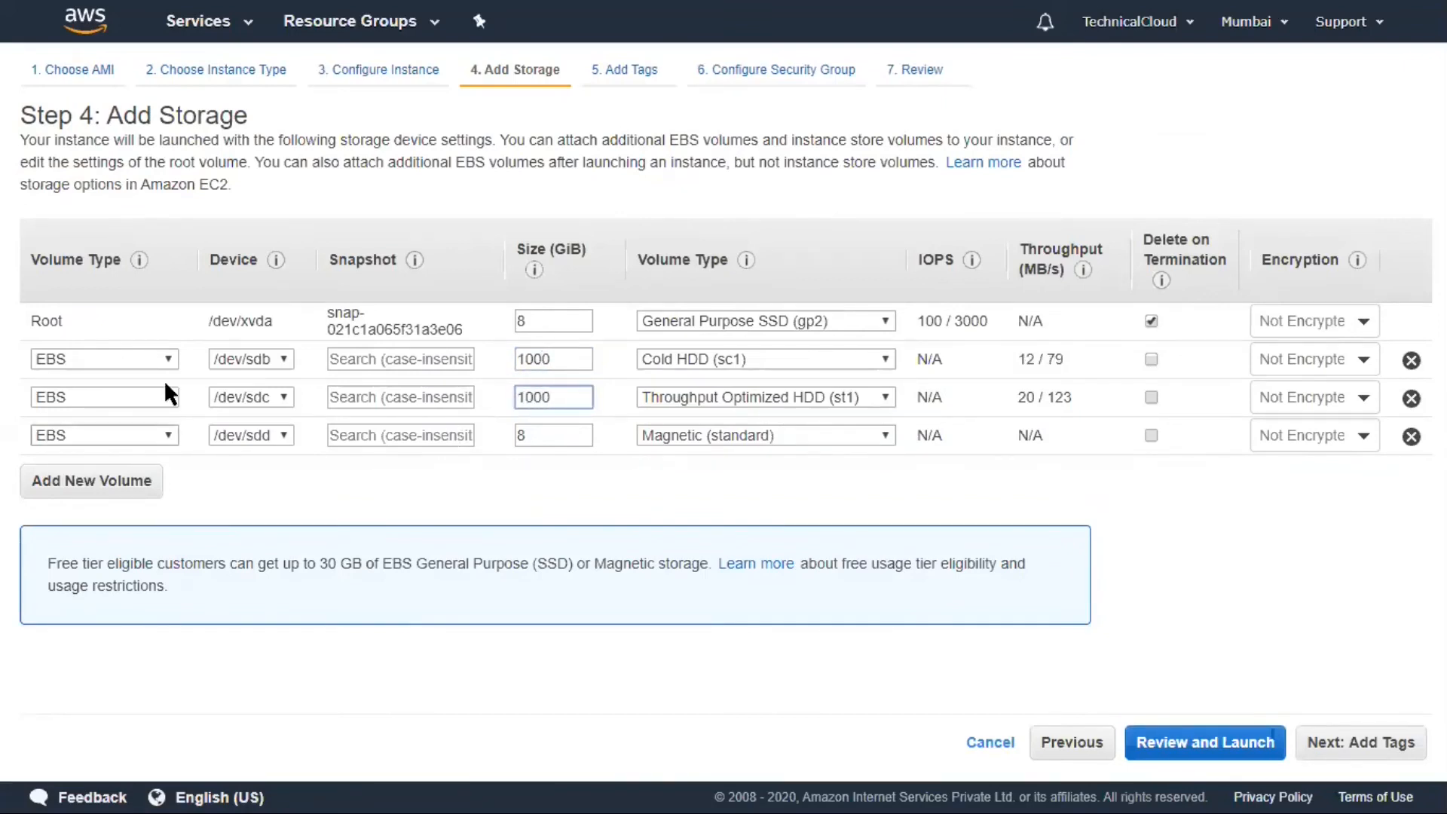
- Switch the root volume between Provisioned IOPS SSD (io1) and General Purpose SSD (gp2), leaving it on Provisioned IOPS SSD (io1)
click(848, 319)
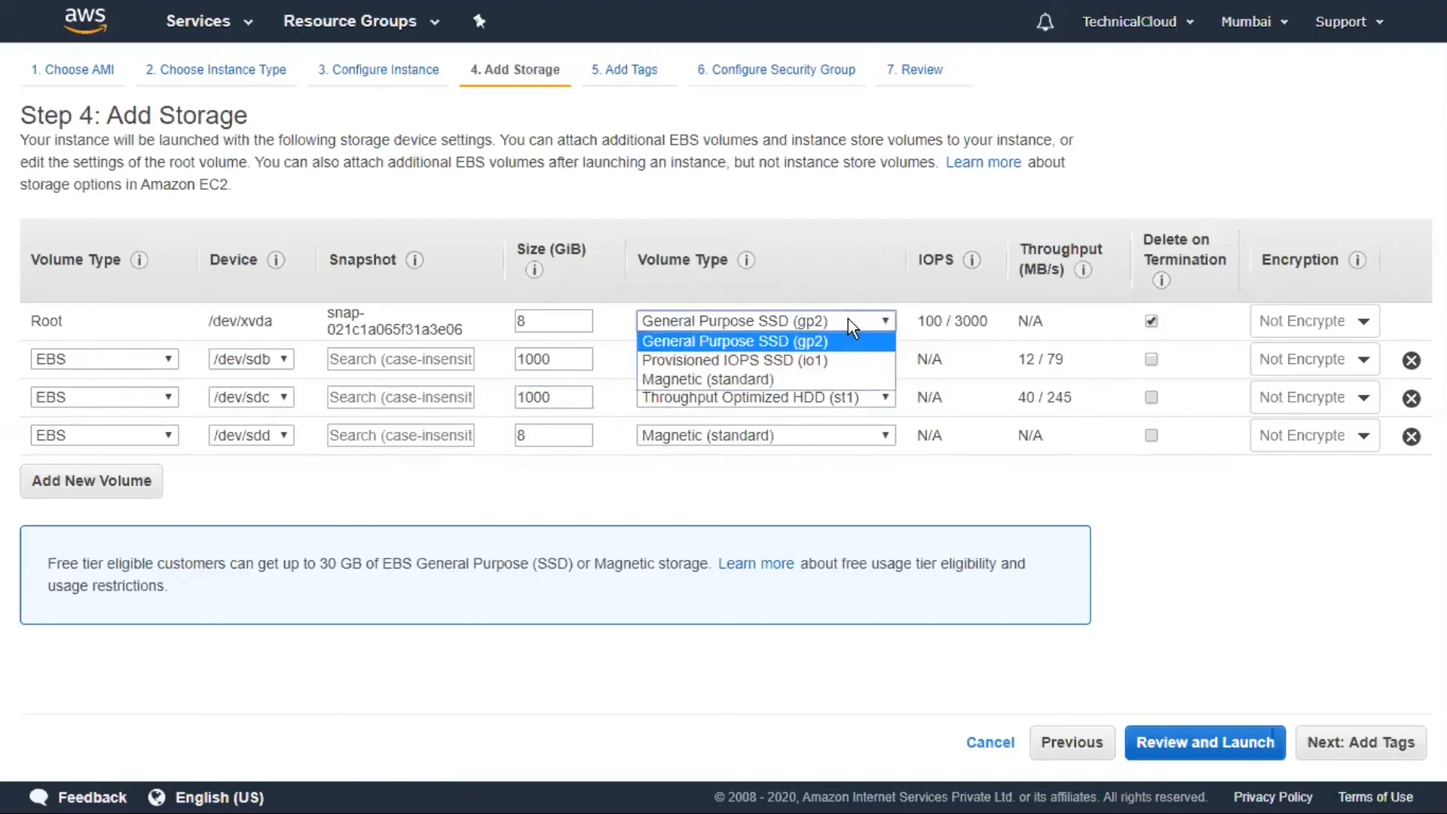
click(798, 358)
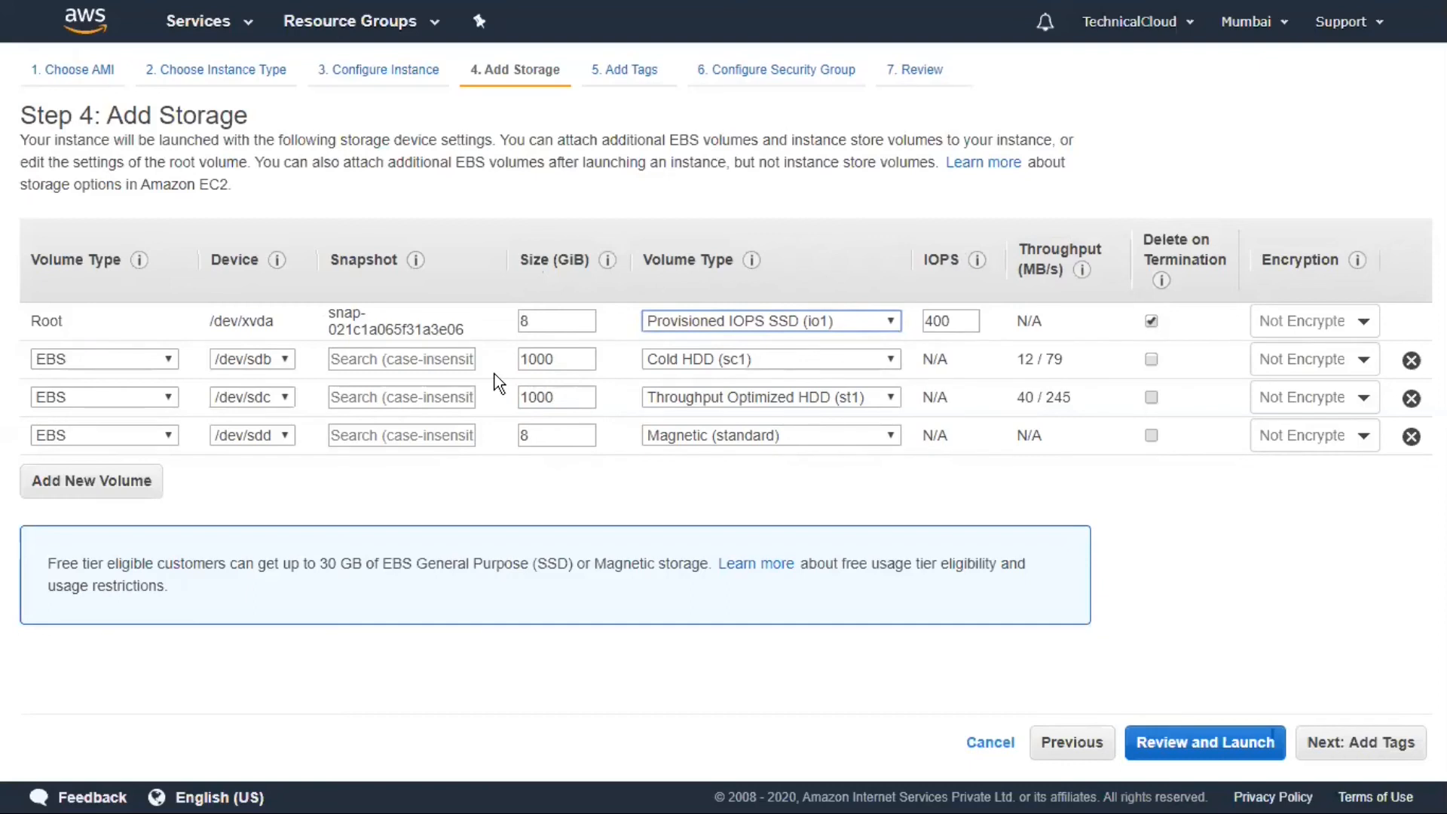
click(712, 319)
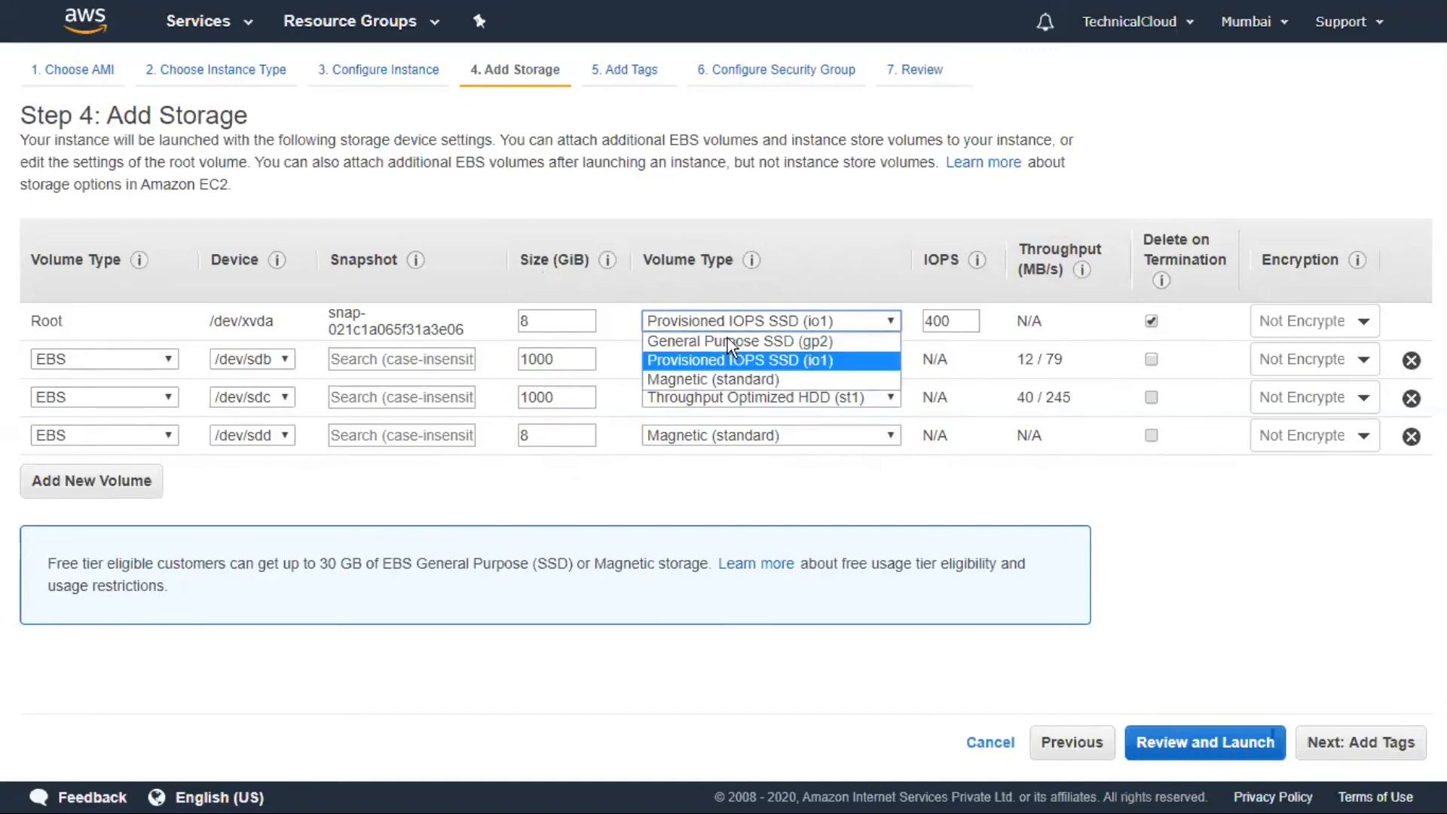
click(732, 341)
click(746, 320)
click(734, 360)
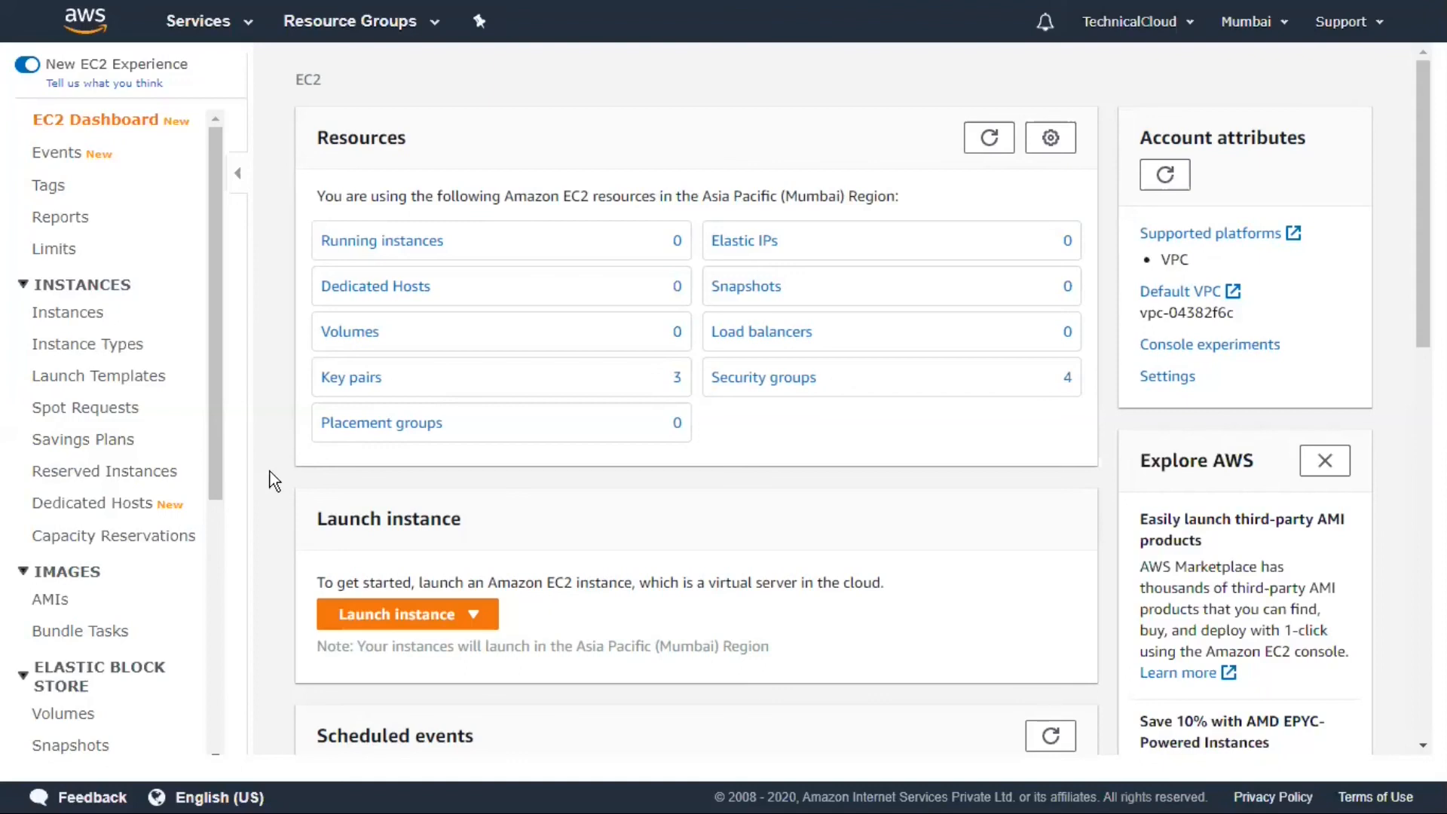
key(F11)
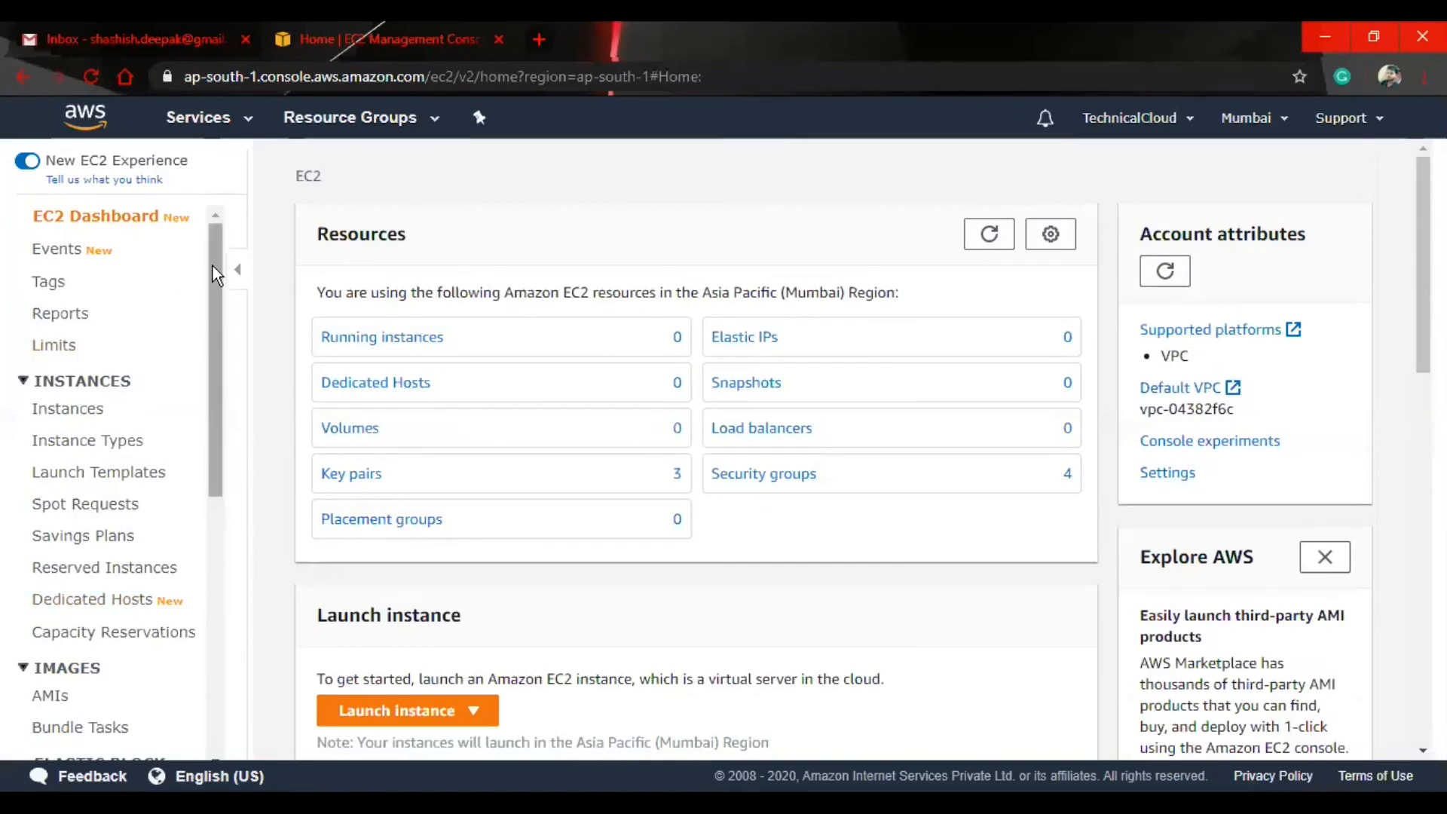
key(F11)
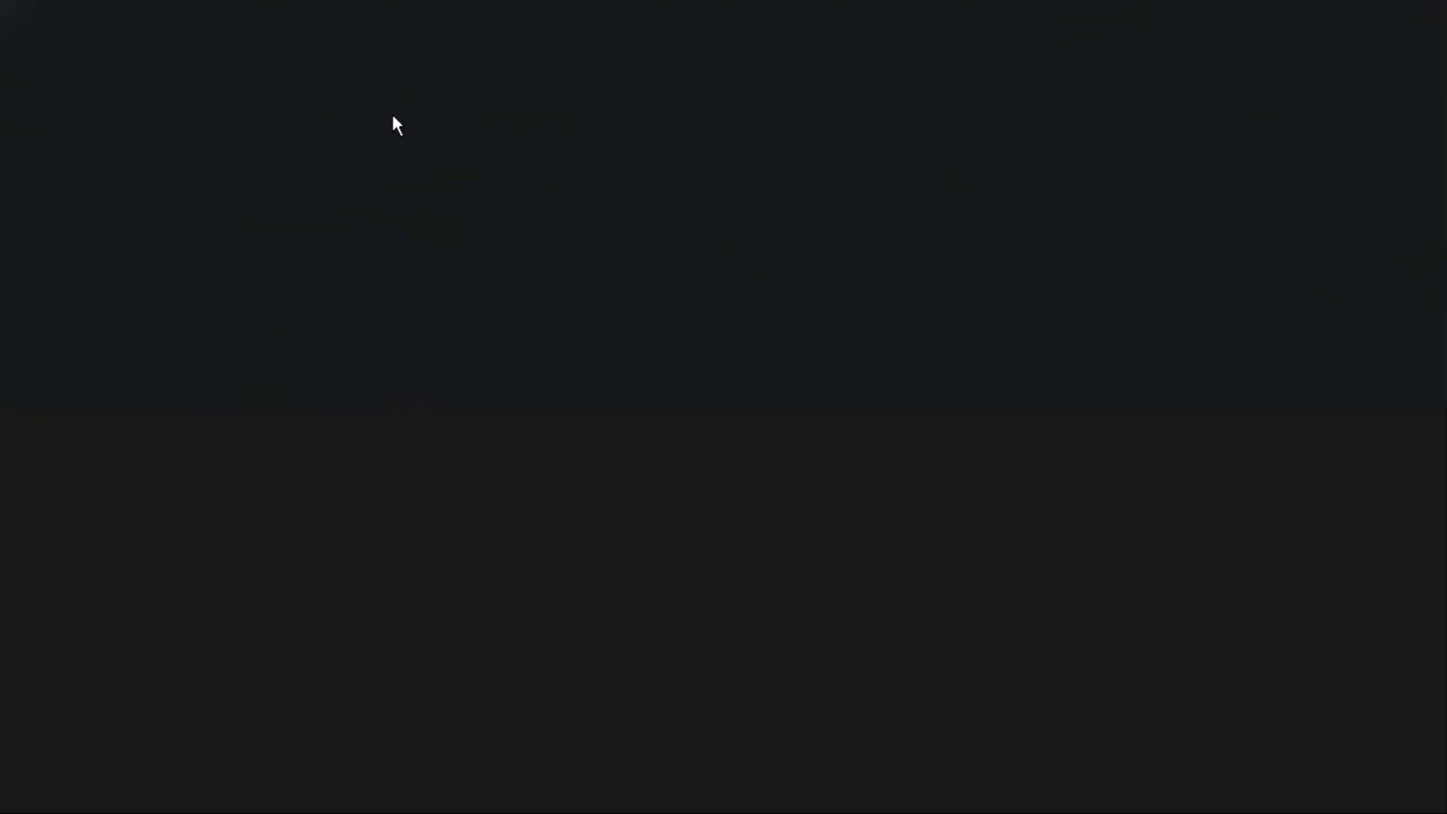